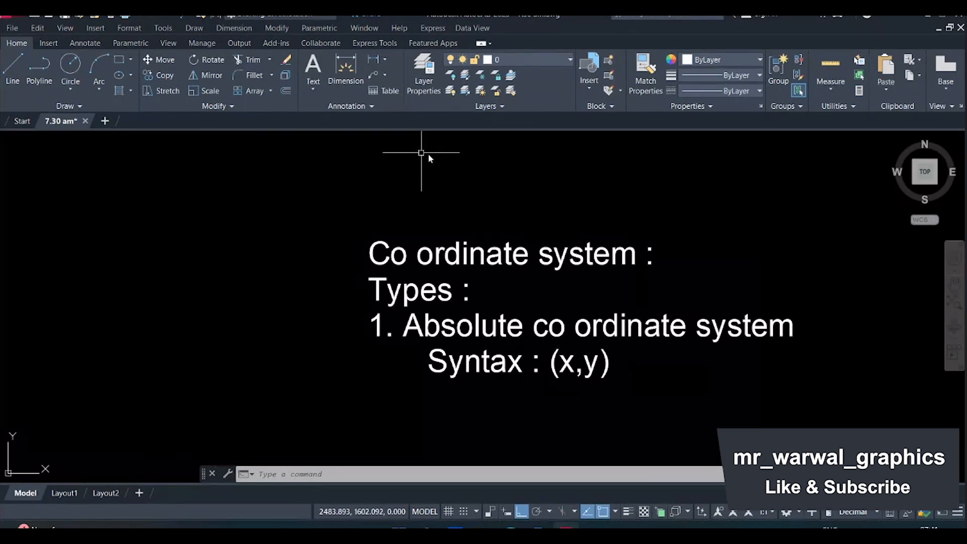
Draw a closed rectangle 10 units wide and 8 units high with the Line command below the syntax text
scroll(459, 290, "down", 1)
middle_click_drag(475, 326, 465, 238)
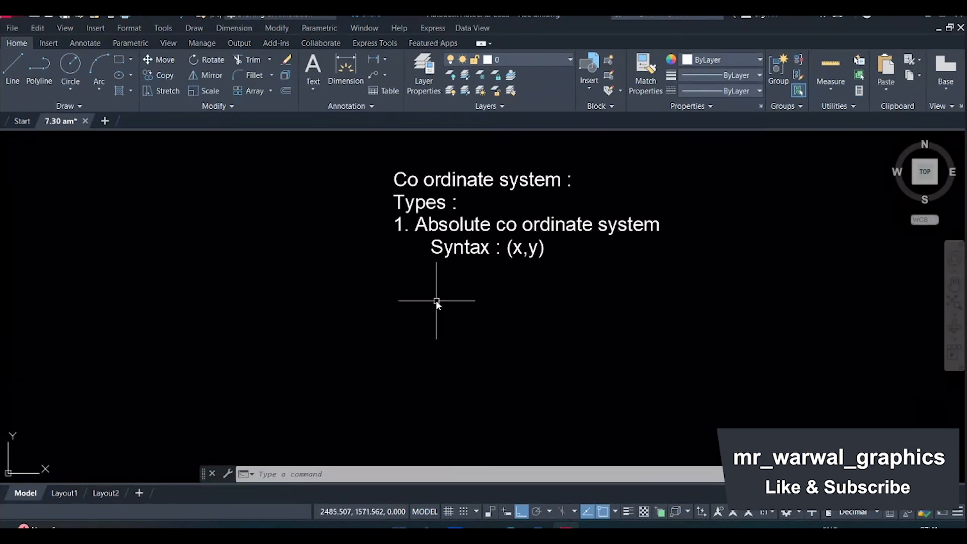
type("1")
key("Return")
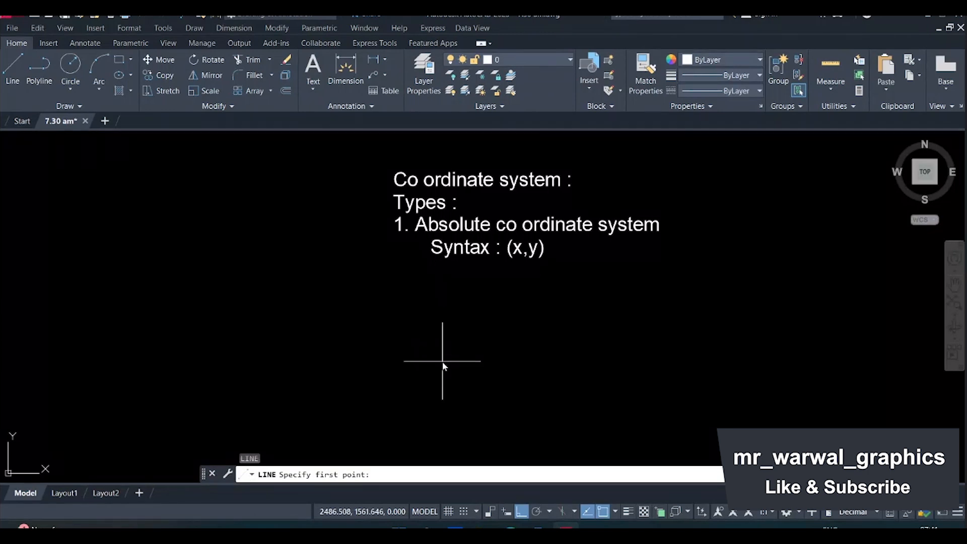
left_click(467, 385)
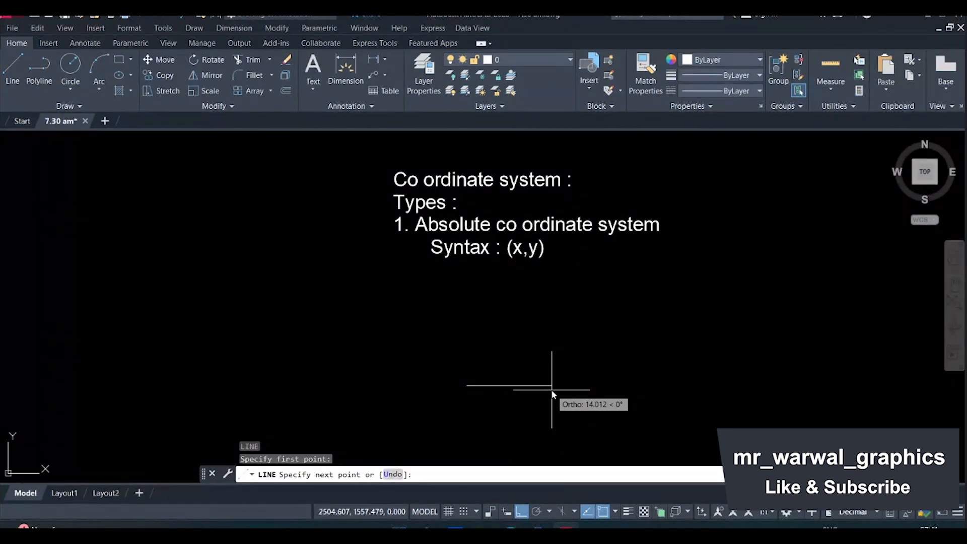
type("10")
key("Return")
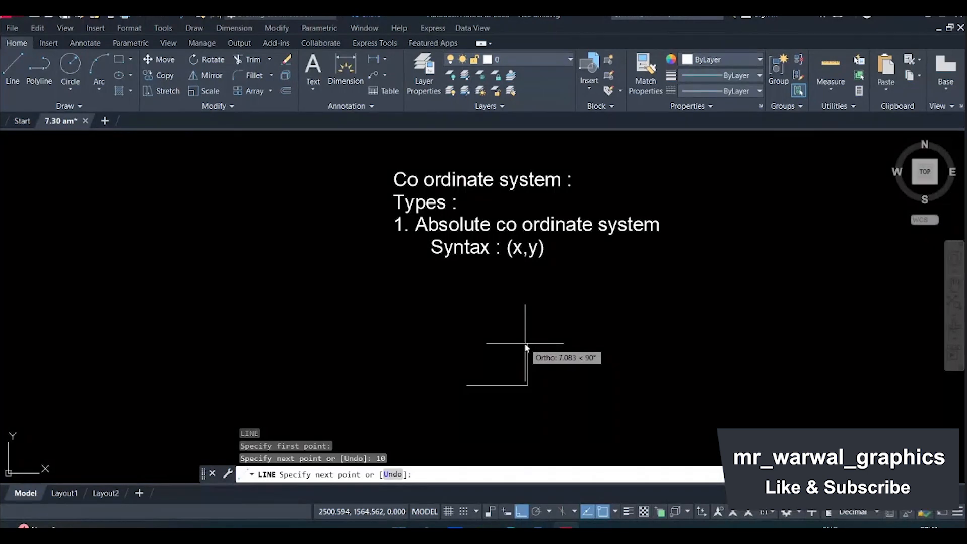
type("8")
key("Return")
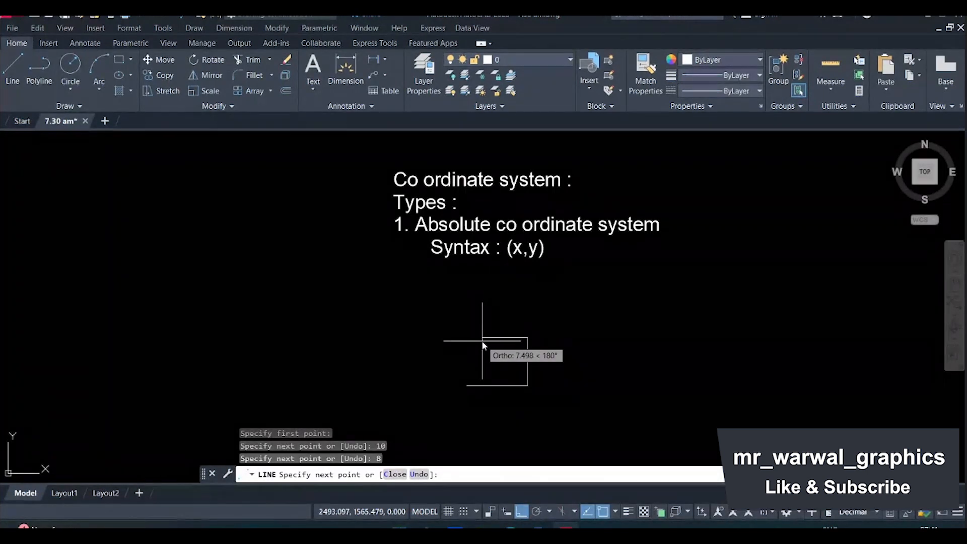
type("10")
key("Return")
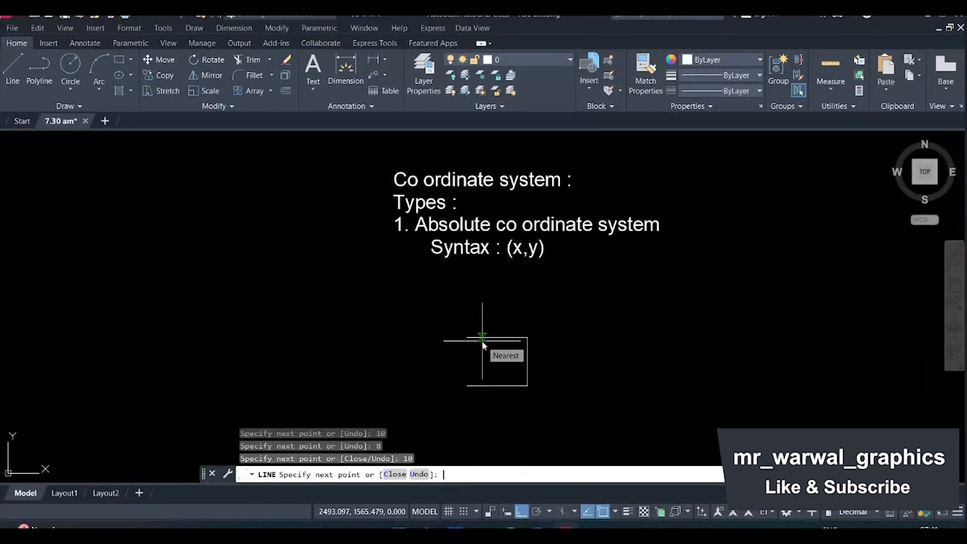
type("c")
key("Return")
scroll(484, 386, "up", 2)
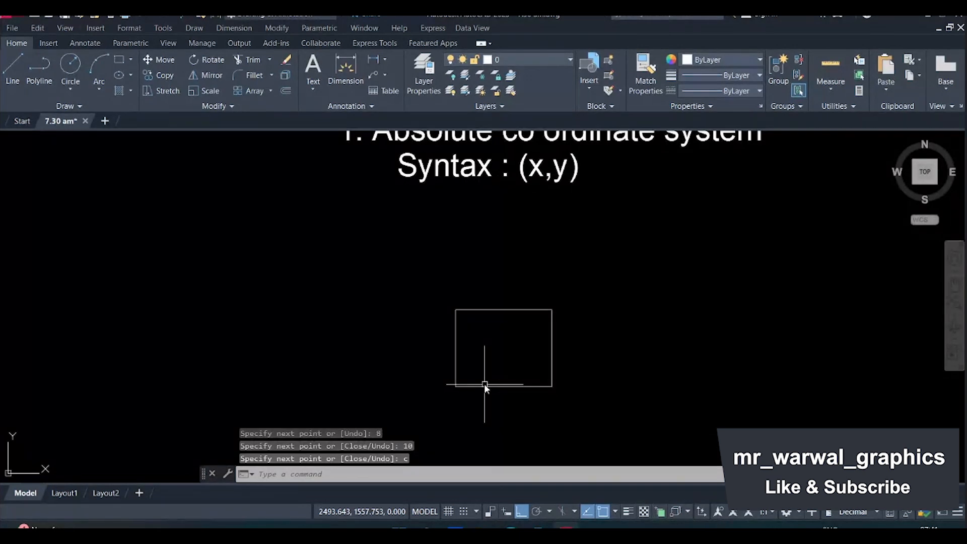
Add a vertical linear dimension to the rectangle's right edge, placed just outside it
middle_click_drag(489, 378, 475, 345)
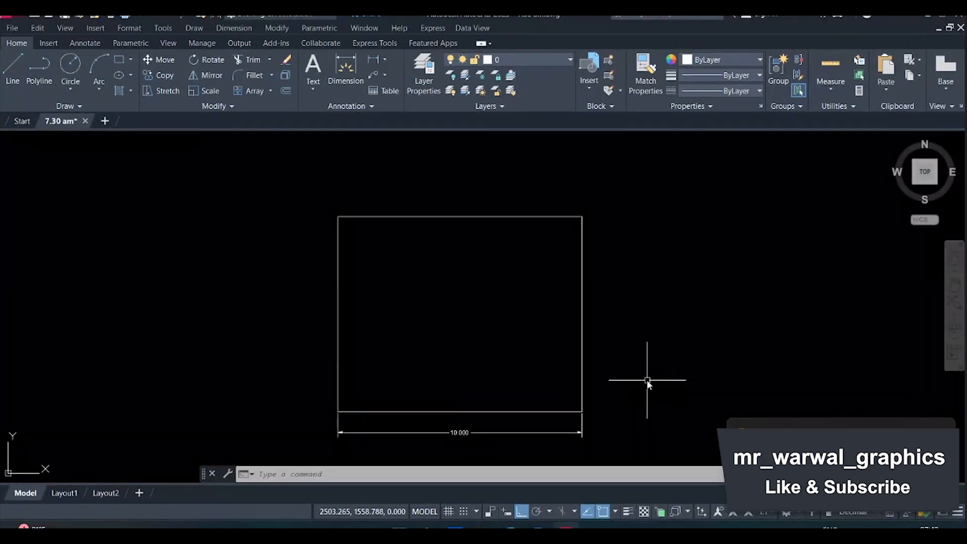
key("Return")
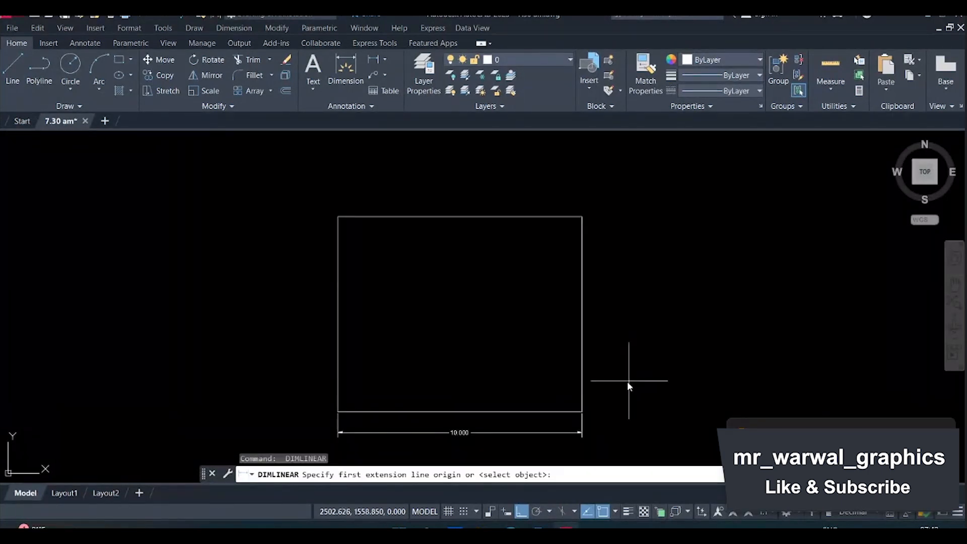
left_click(585, 410)
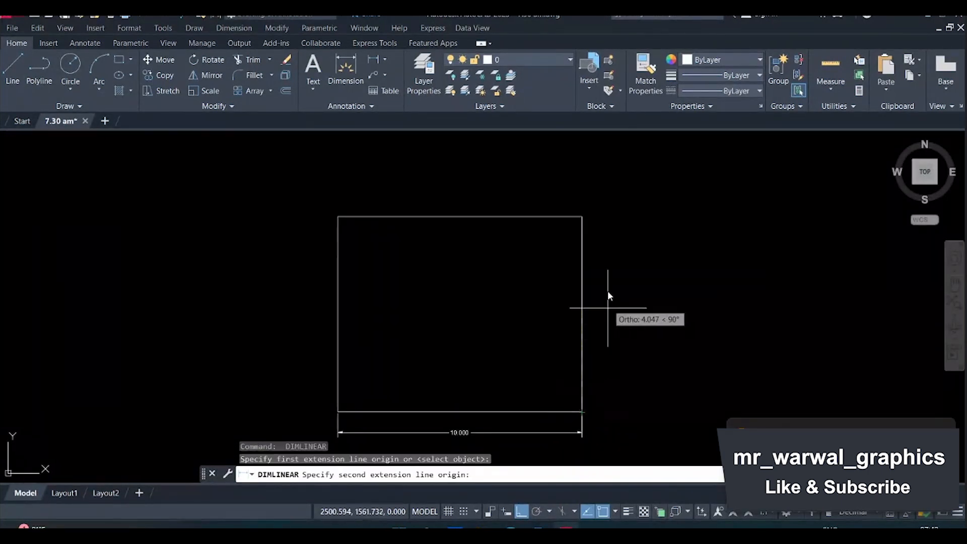
left_click(582, 217)
left_click(600, 257)
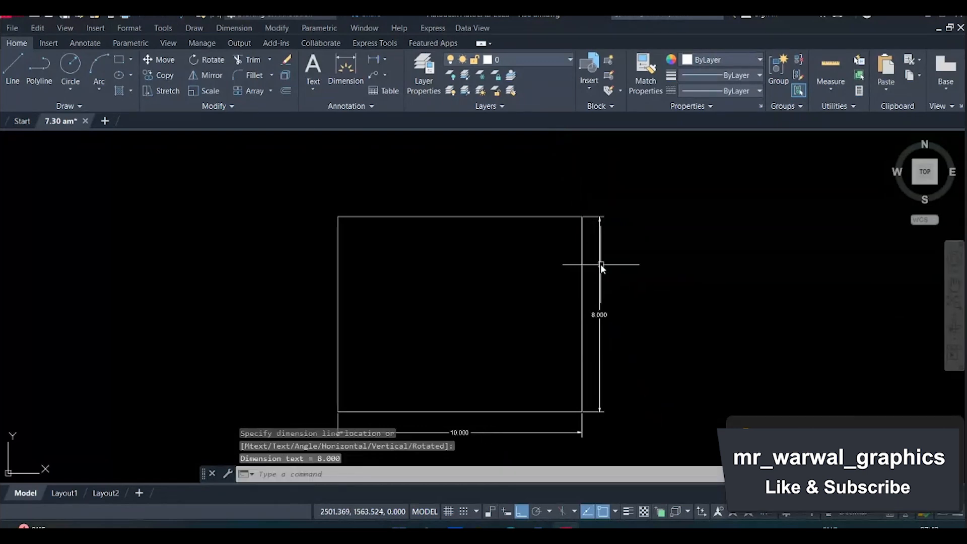
Set the text height of the Standard dimension style to 1
middle_click_drag(632, 325, 678, 282)
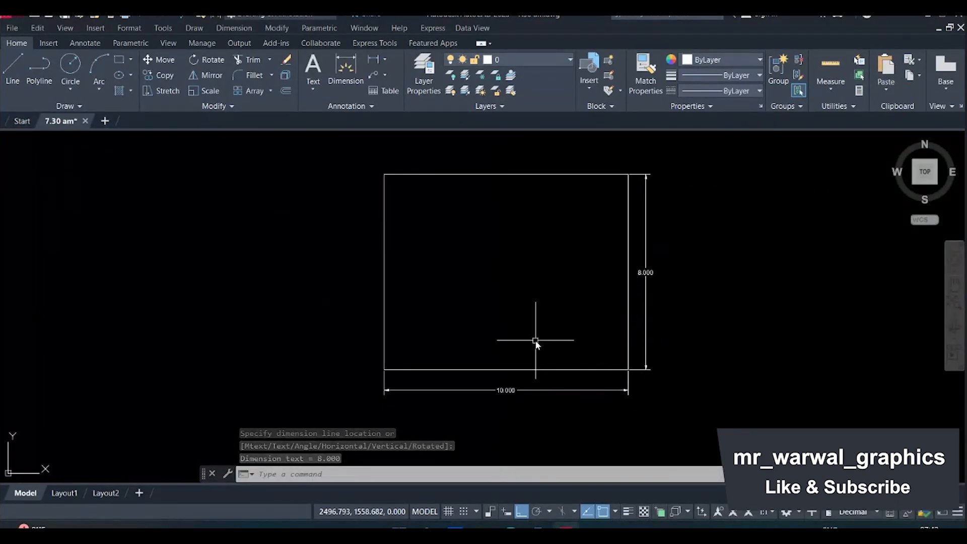
type("D")
key("Return")
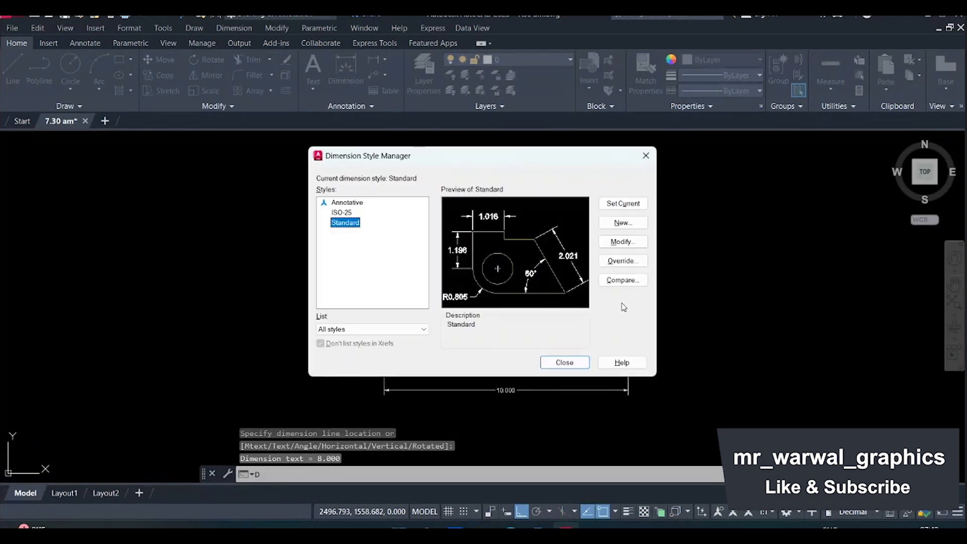
left_click(622, 242)
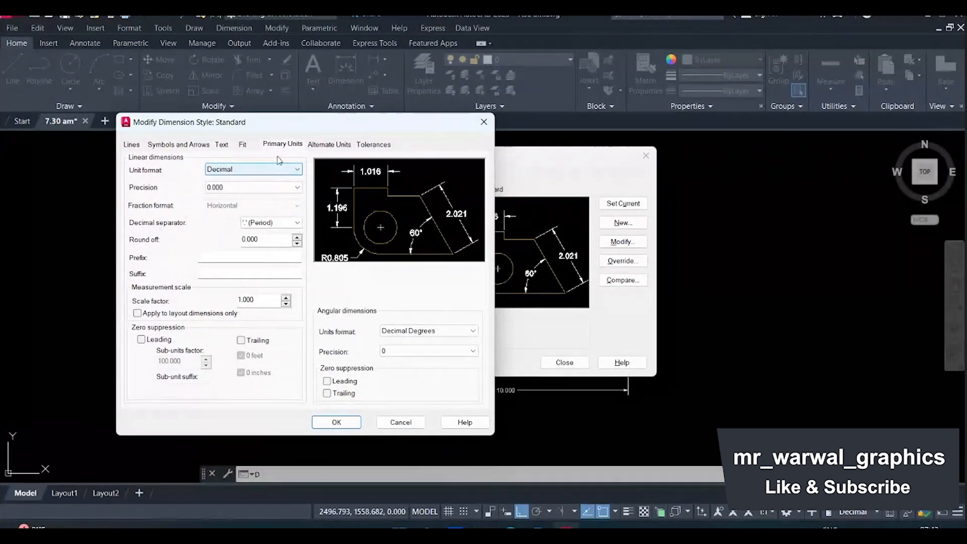
left_click(222, 145)
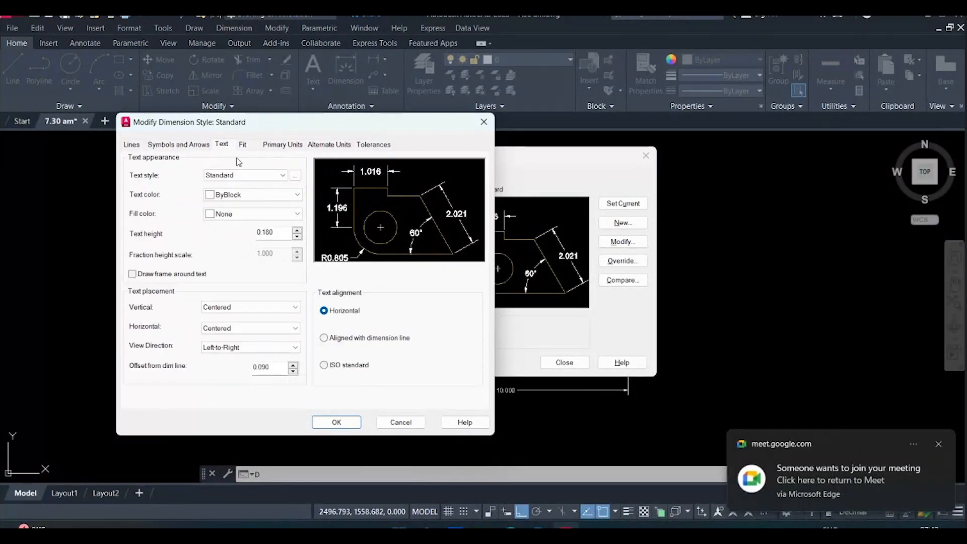
double_click(272, 232)
type("1")
left_click(351, 419)
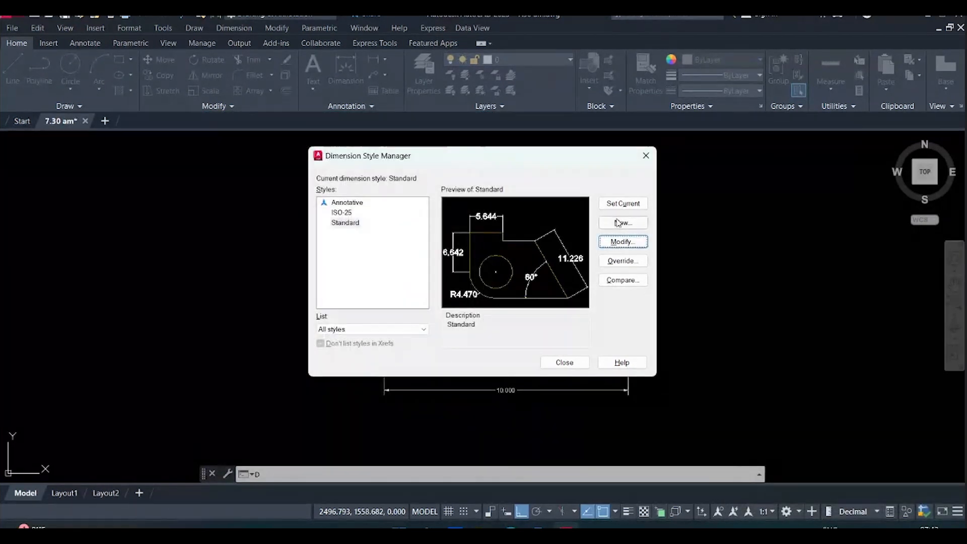
left_click(550, 360)
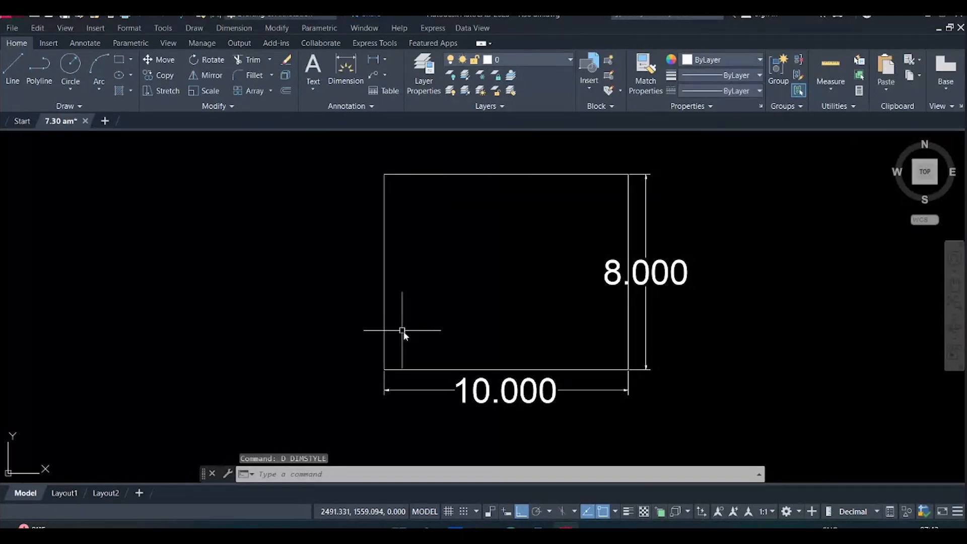
Set the Standard dimension style's text height to 0.7 and make the style current
type("d")
key("Return")
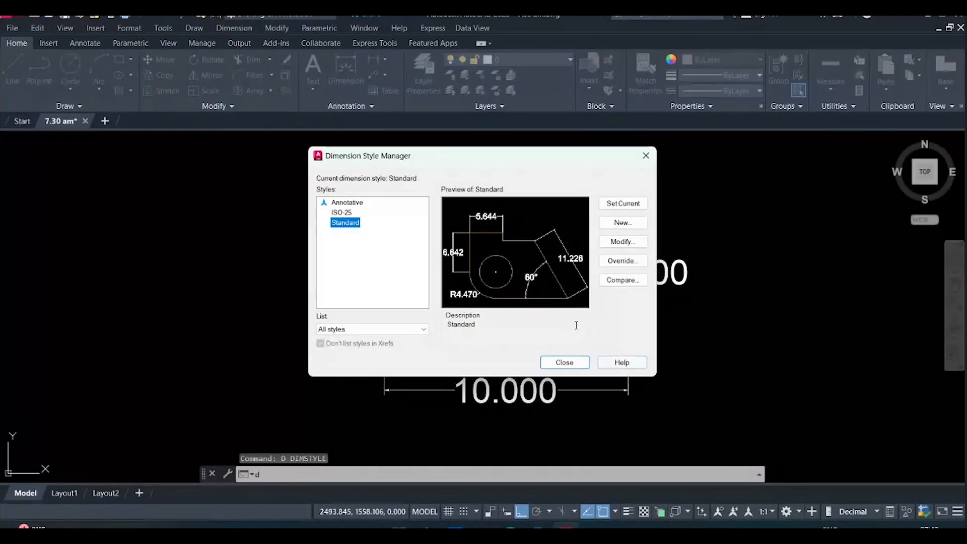
left_click(623, 242)
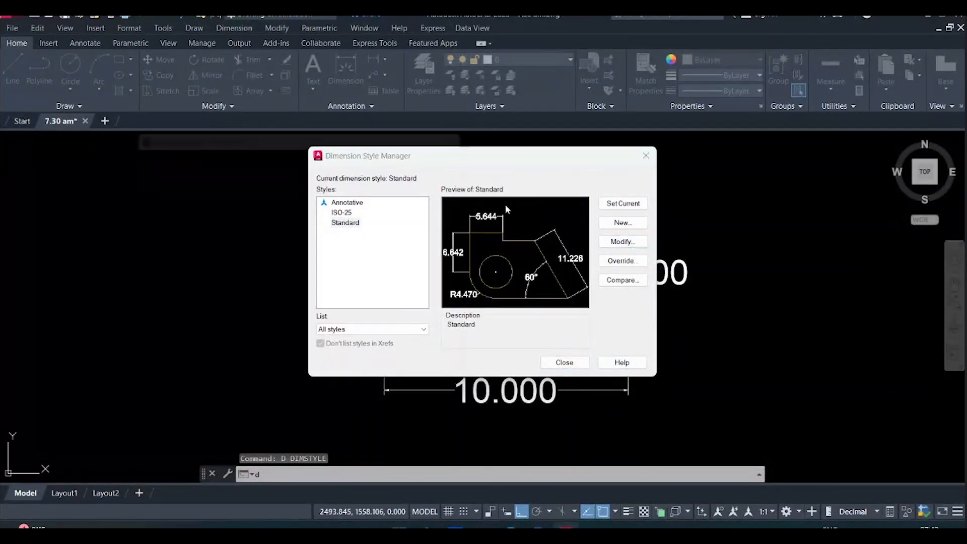
double_click(279, 230)
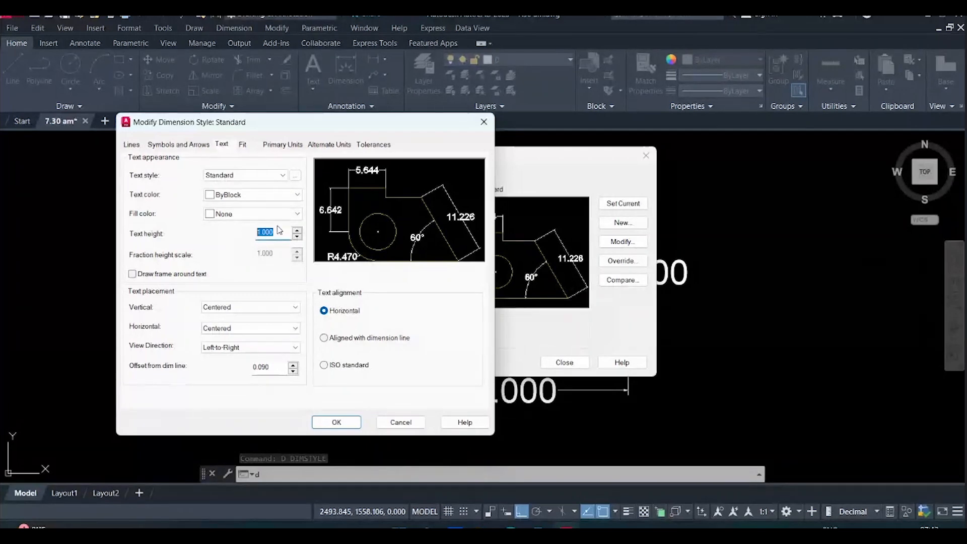
type(".7")
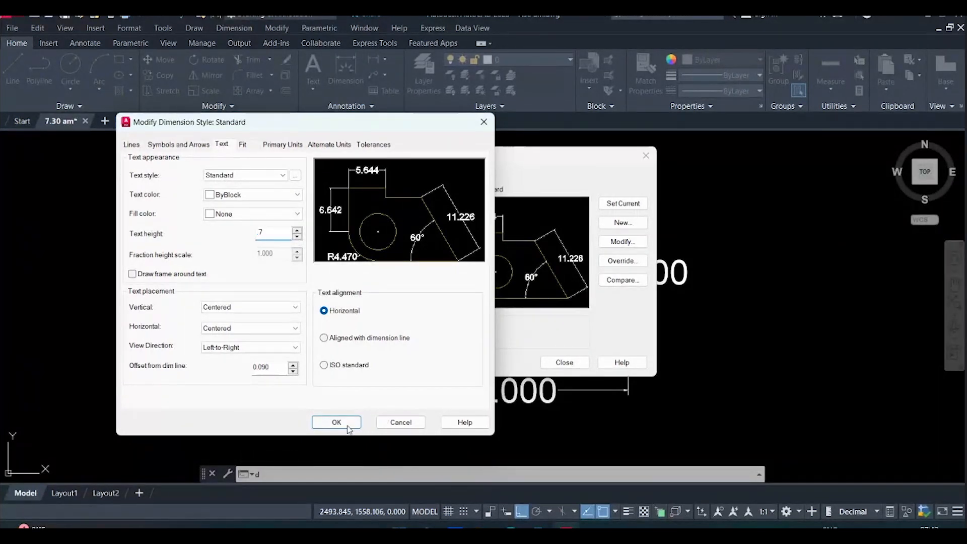
left_click(348, 424)
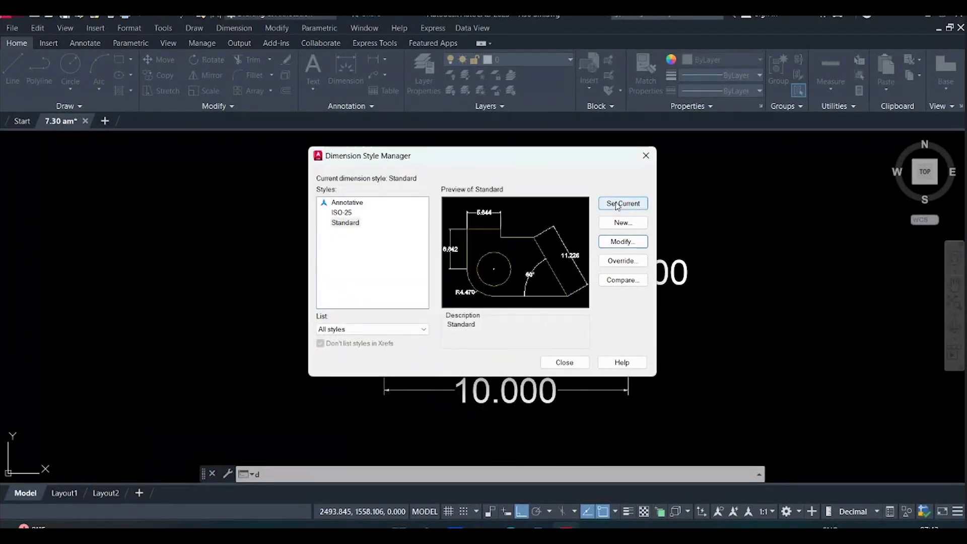
left_click(617, 204)
left_click(569, 362)
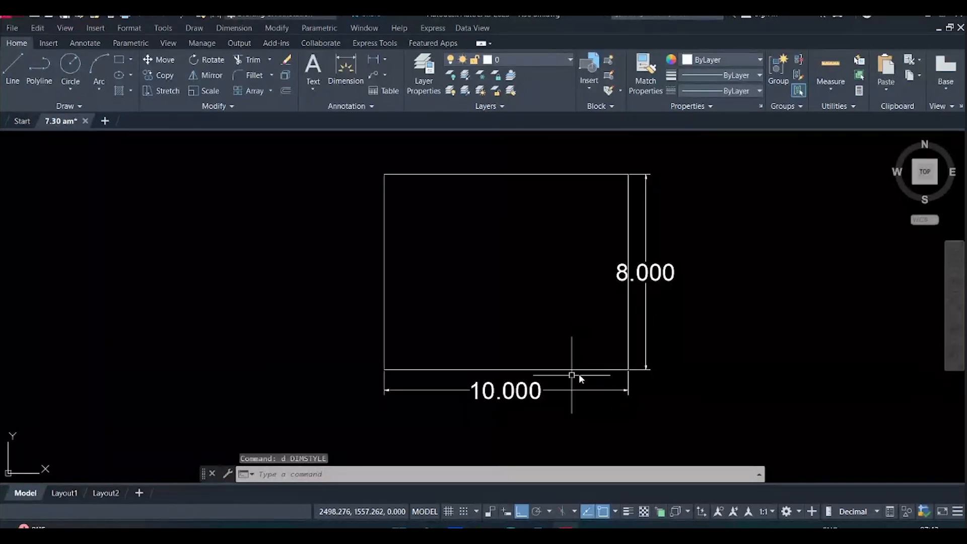
Move the vertical dimension farther right so its text clears the rectangle's edge
left_click(647, 313)
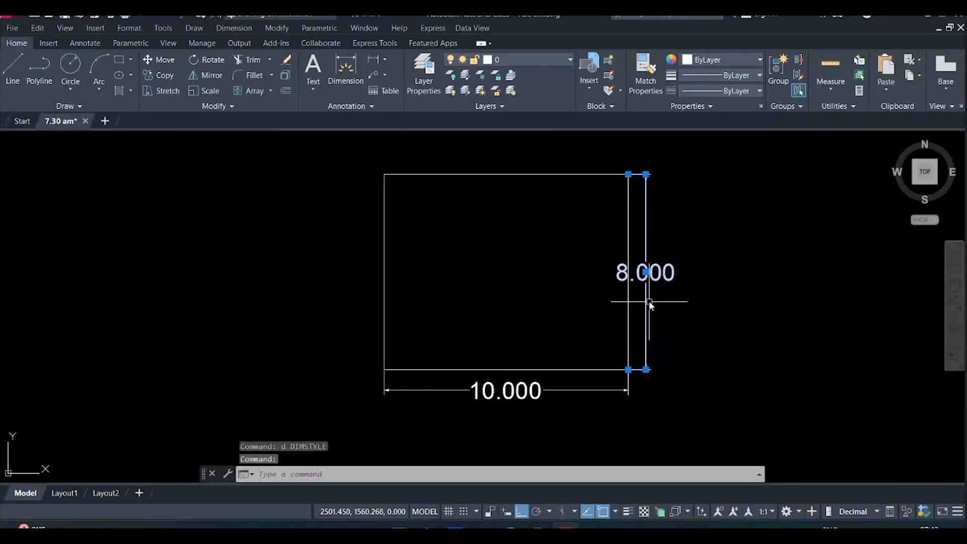
left_click(646, 272)
left_click(664, 272)
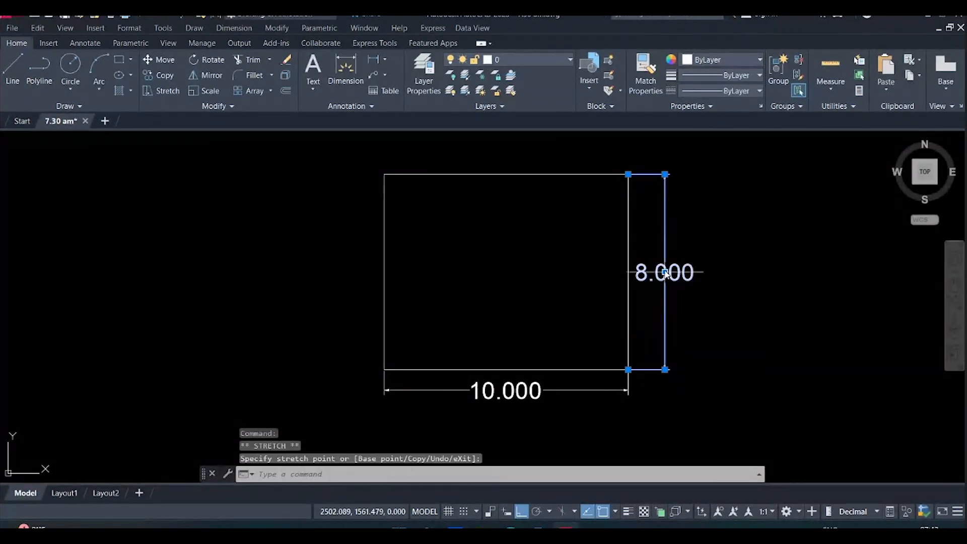
key("Escape")
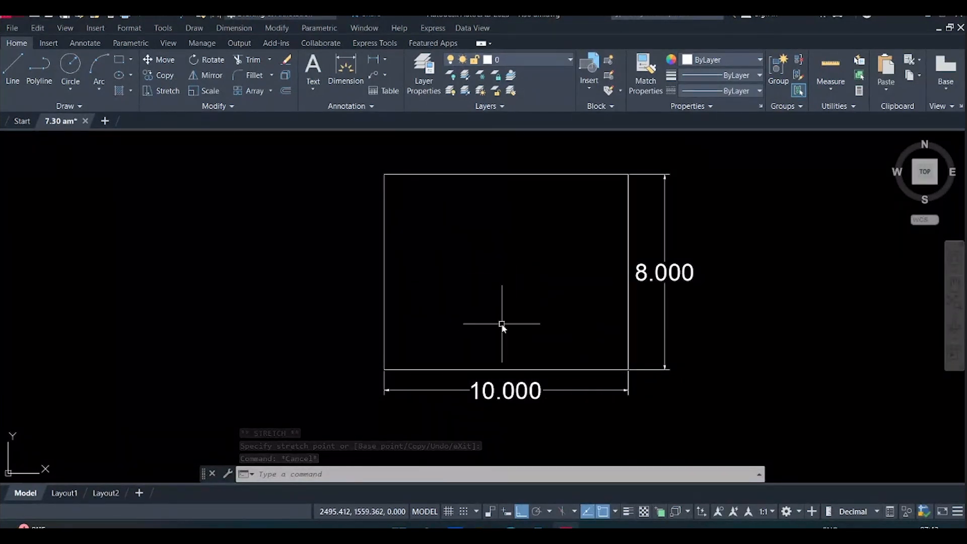
Start single-line text just outside the rectangle's lower-left corner, with a height of about 0.666 and a rotation of 0
scroll(503, 323, "down", 4)
scroll(503, 325, "down", 2)
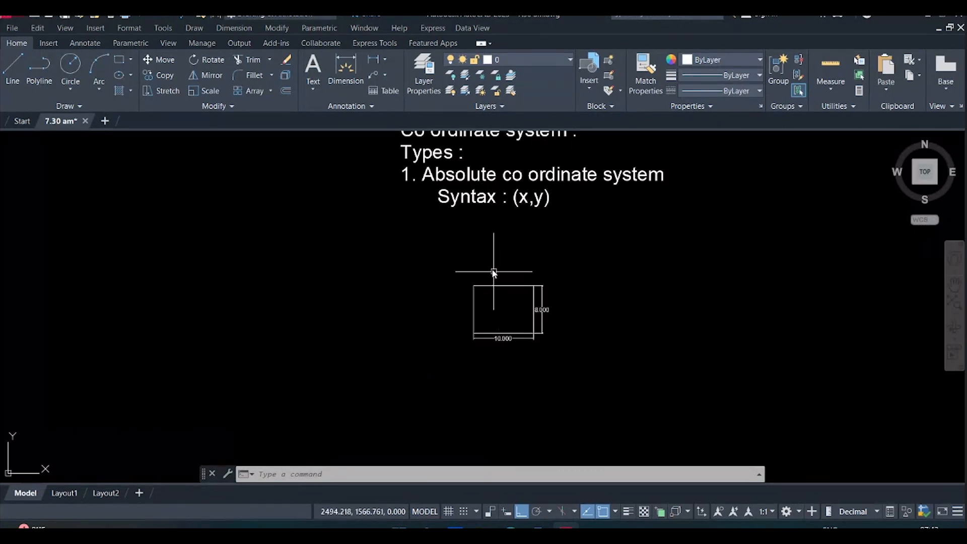
scroll(494, 352, "up", 5)
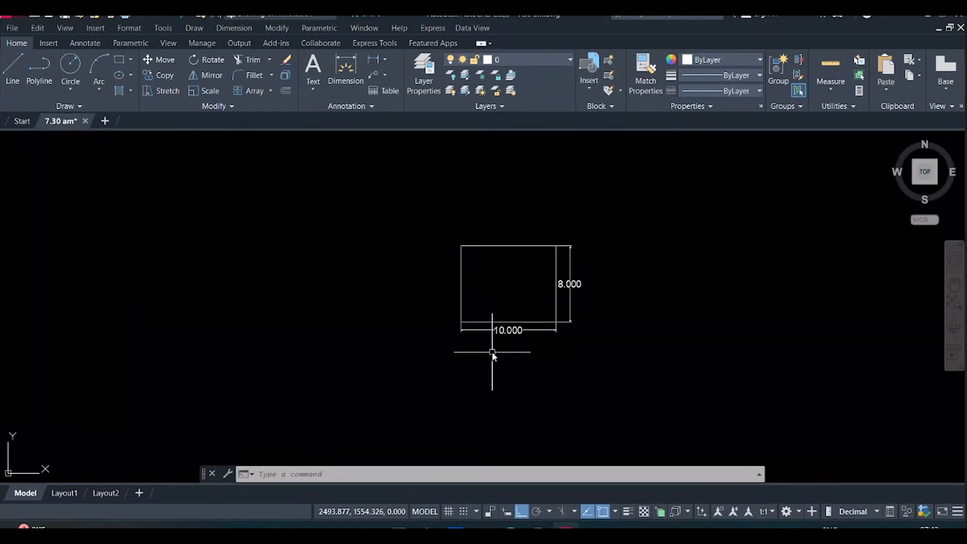
type("TEXT")
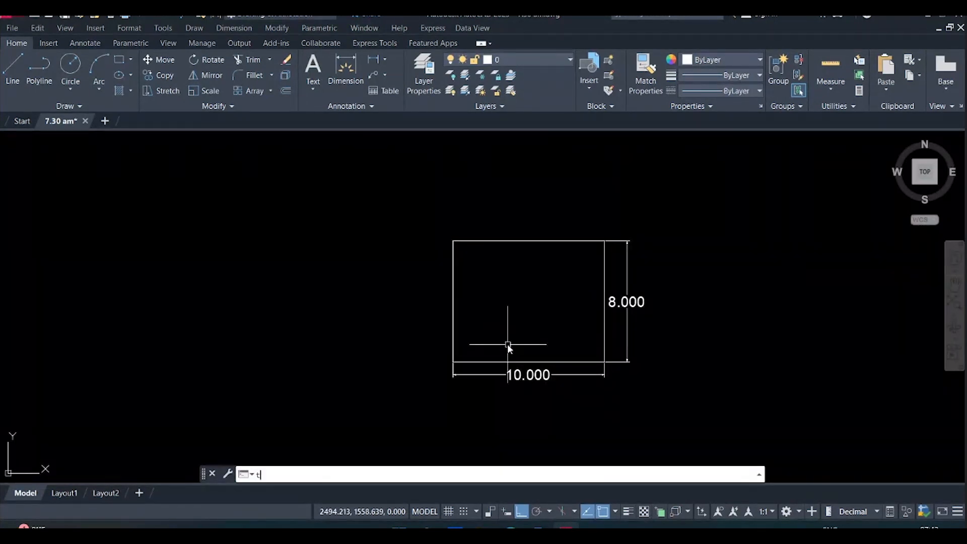
key("Return")
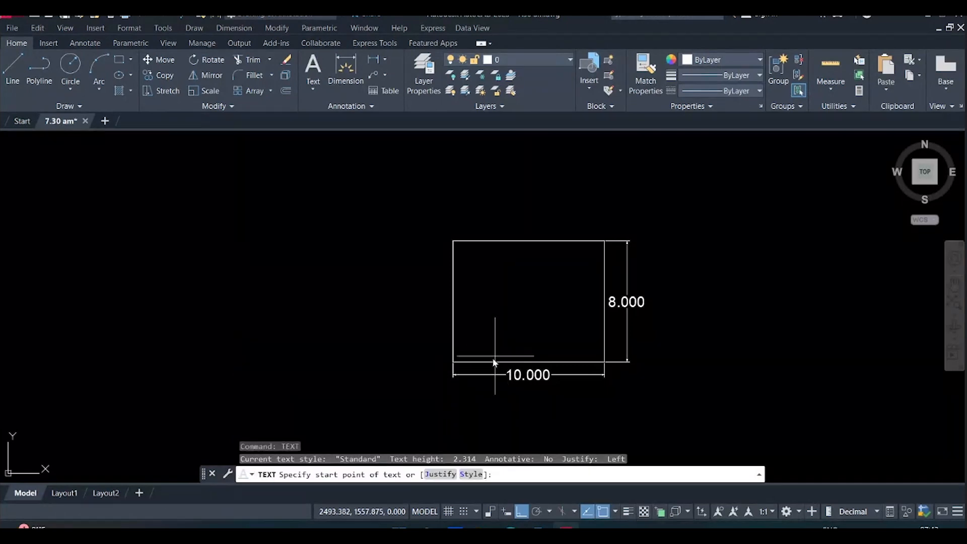
scroll(442, 379, "up", 2)
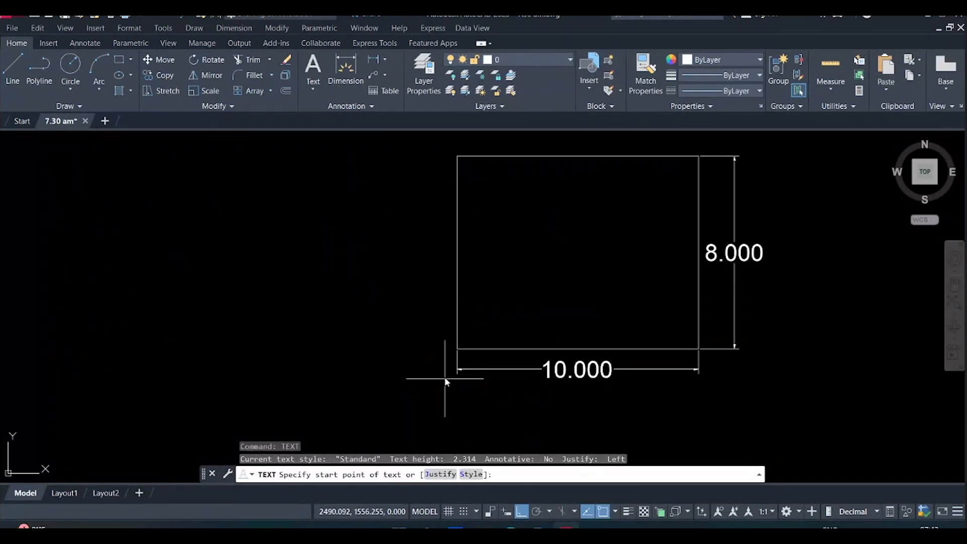
left_click(405, 360)
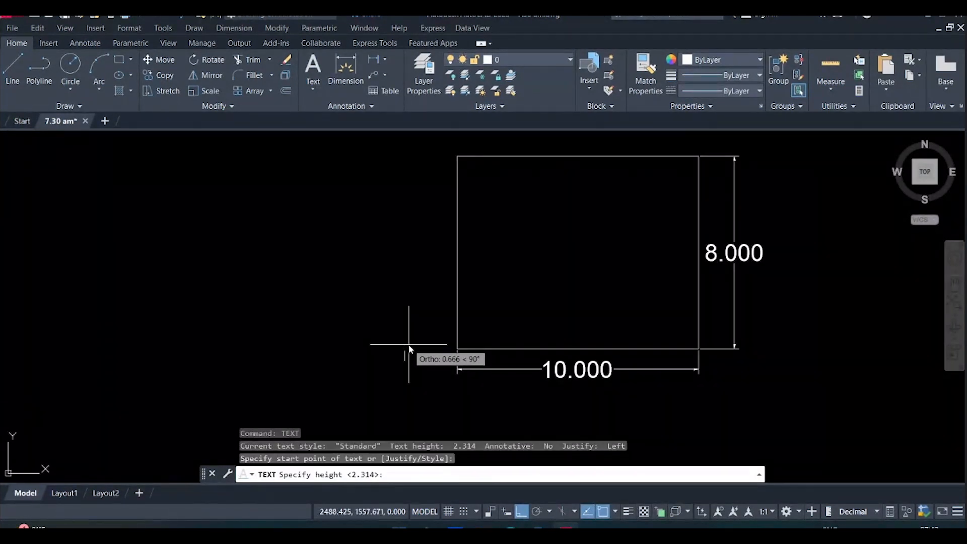
key("Return")
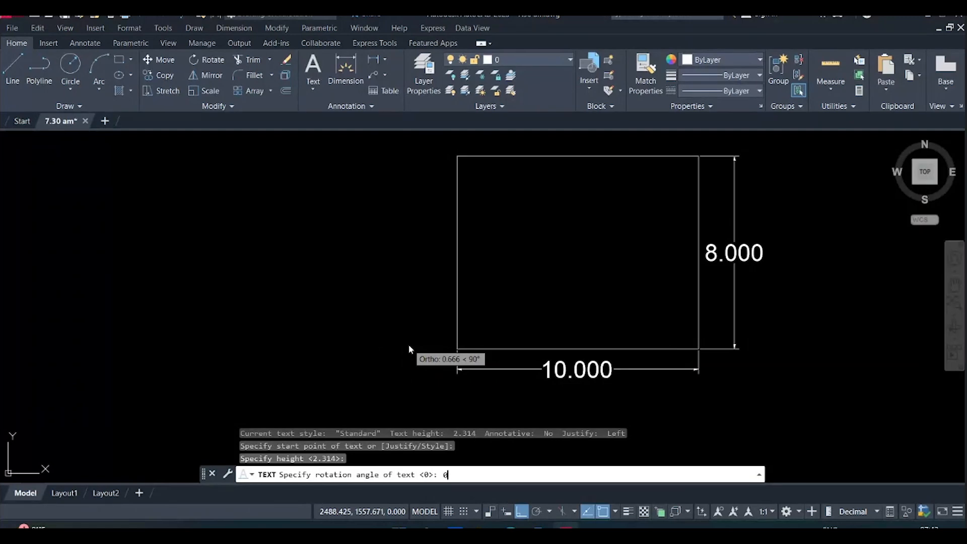
key("Return")
scroll(409, 353, "up", 2)
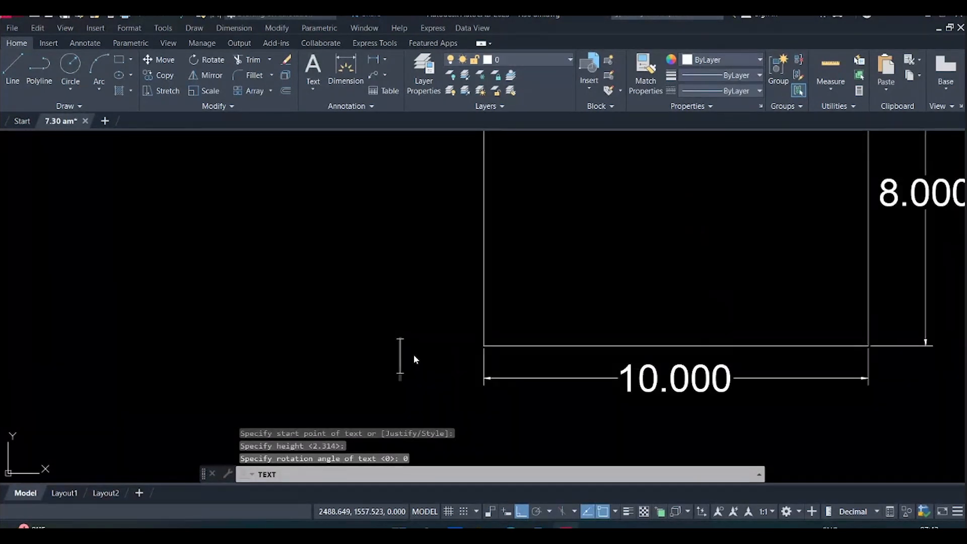
Label the rectangle's lower-left corner with the text "(0,0)"
type("9")
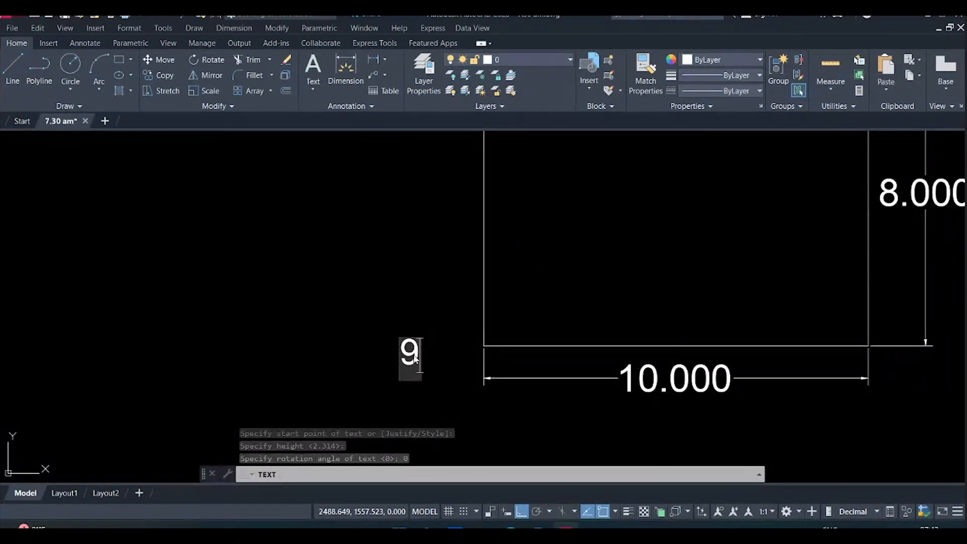
type("0,0")
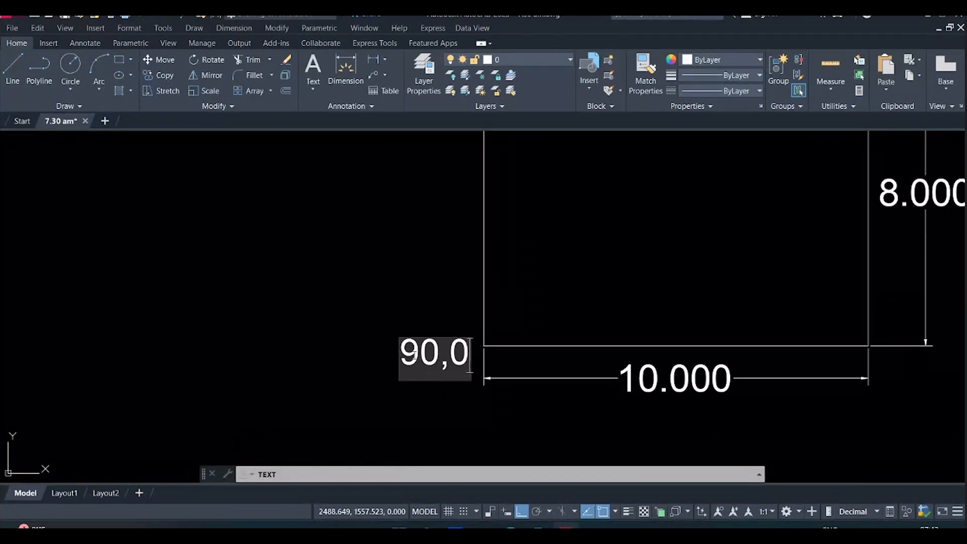
key("Left")
key("Left")
key("Left")
key("BackSpace")
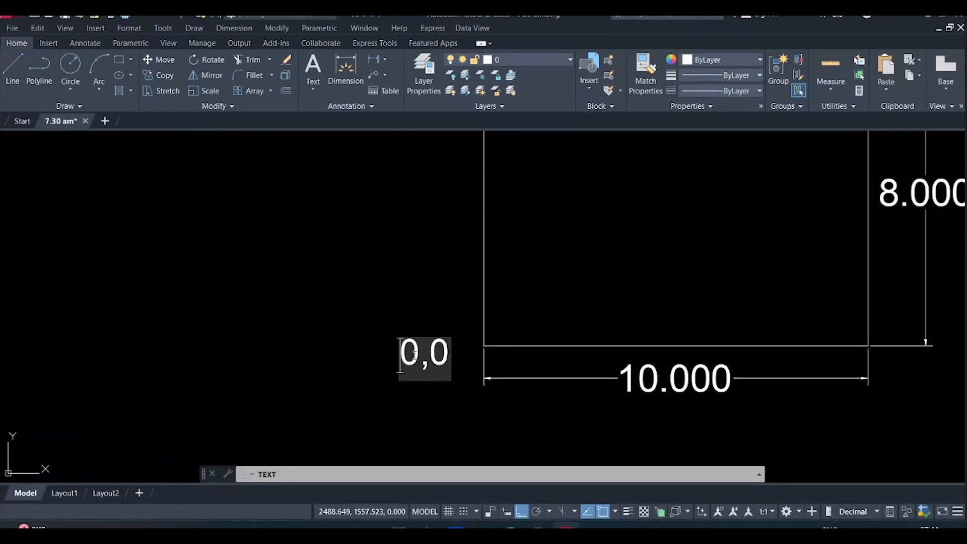
type("(")
key("Right")
key("Right")
key("Right")
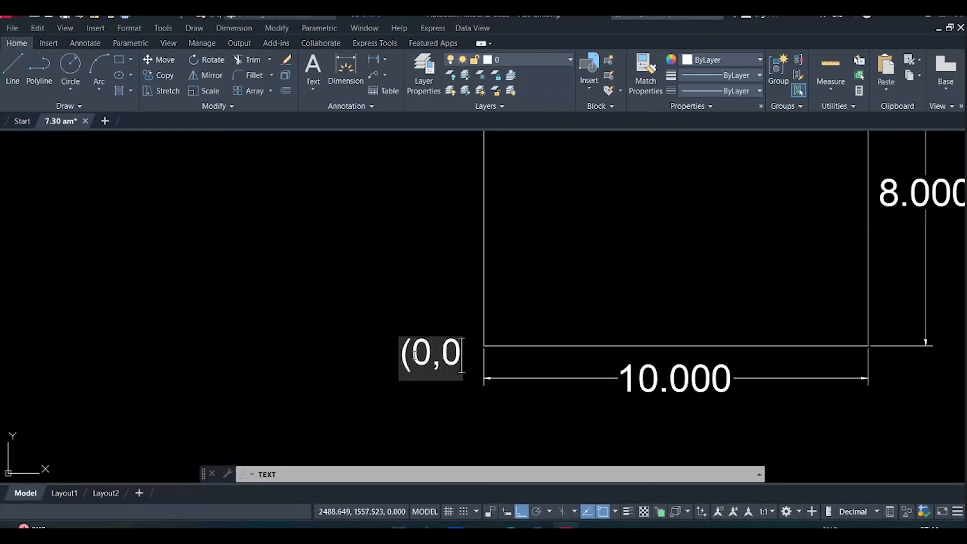
type(")")
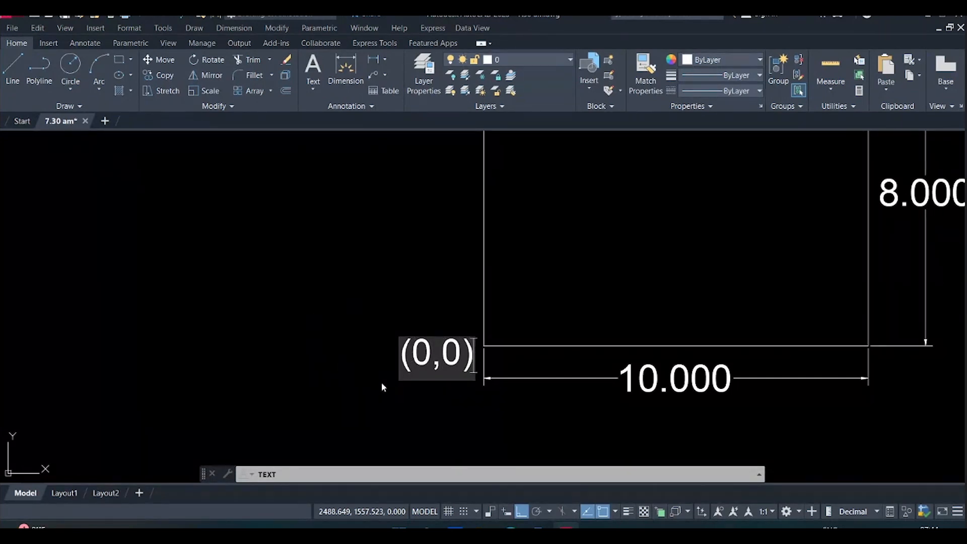
Label the rectangle's lower-right corner "(10,0)" and its upper-right corner "(10,8)" in the same text command
scroll(424, 385, "down", 2)
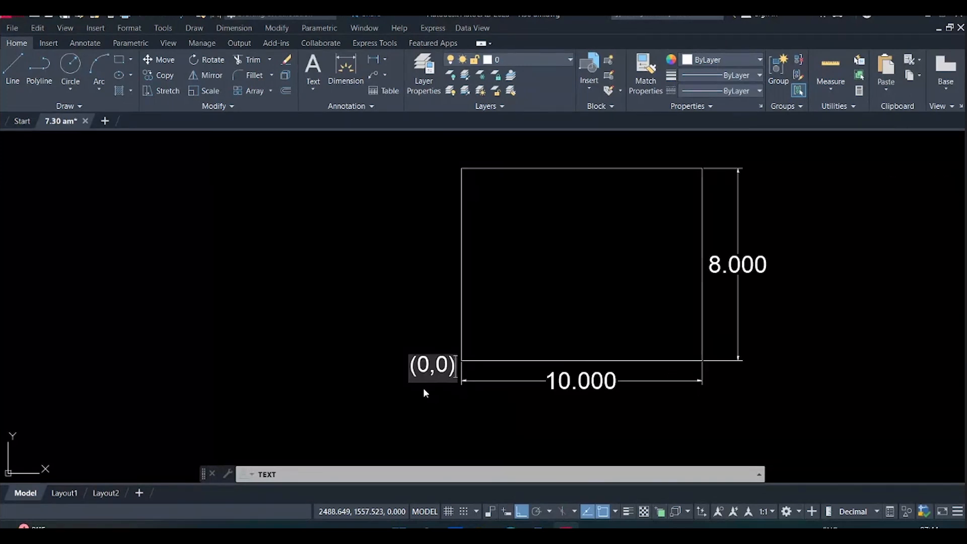
middle_click_drag(464, 404, 392, 412)
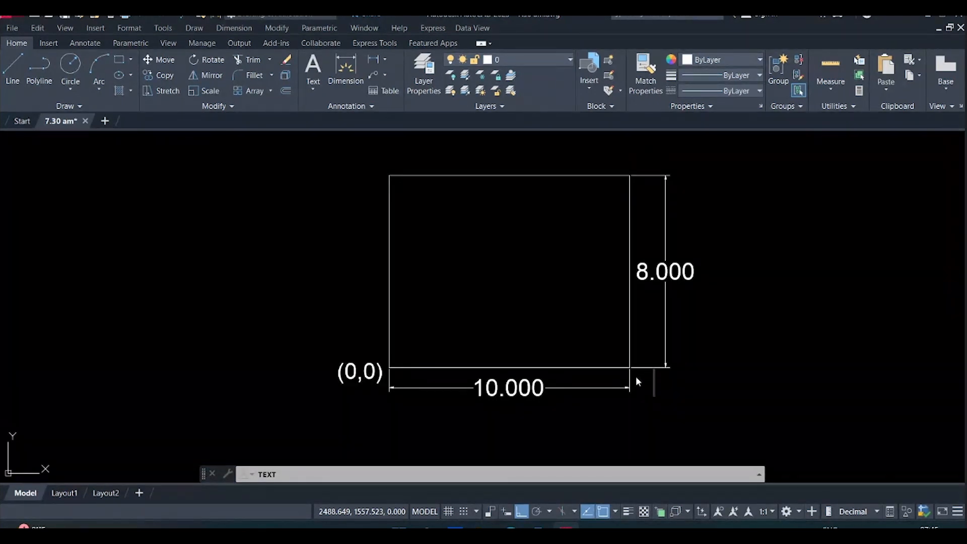
type("(10,")
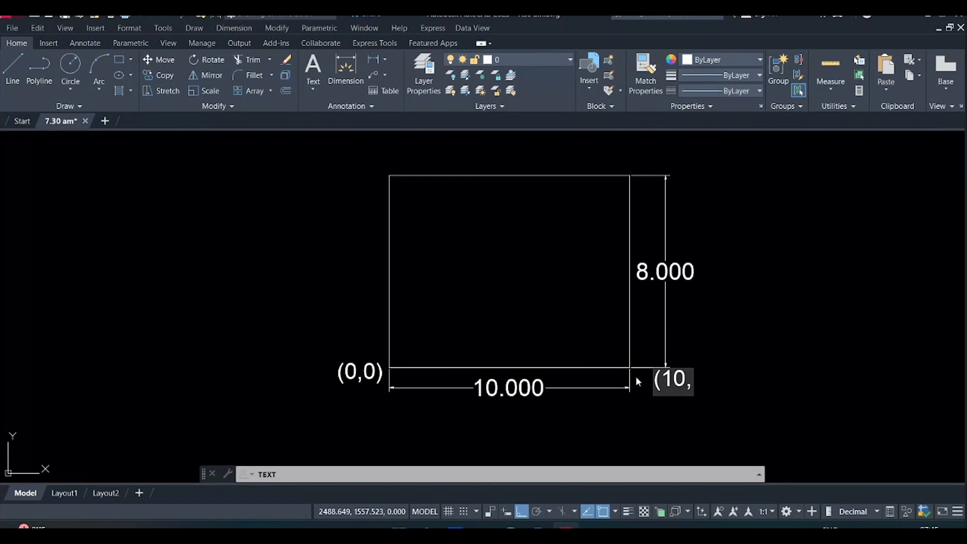
type("0)")
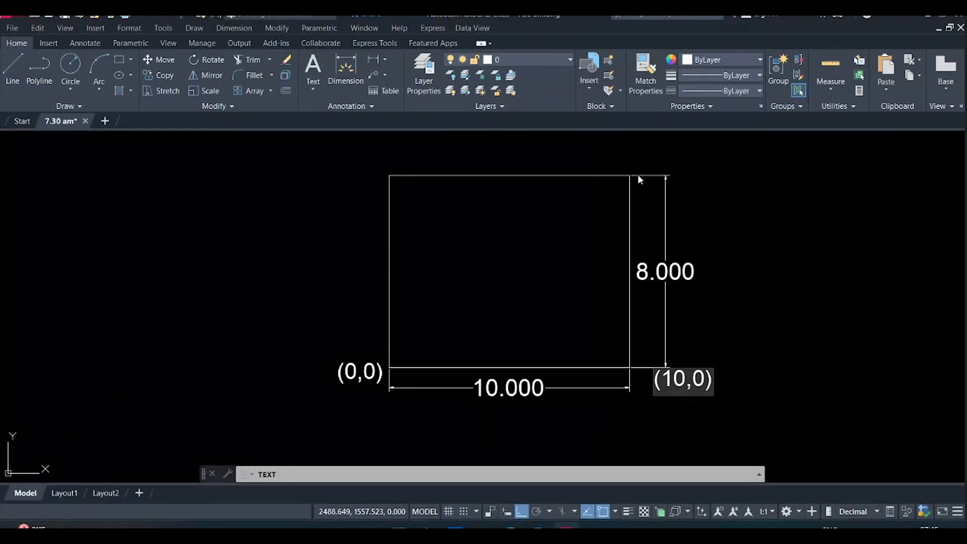
left_click(638, 157)
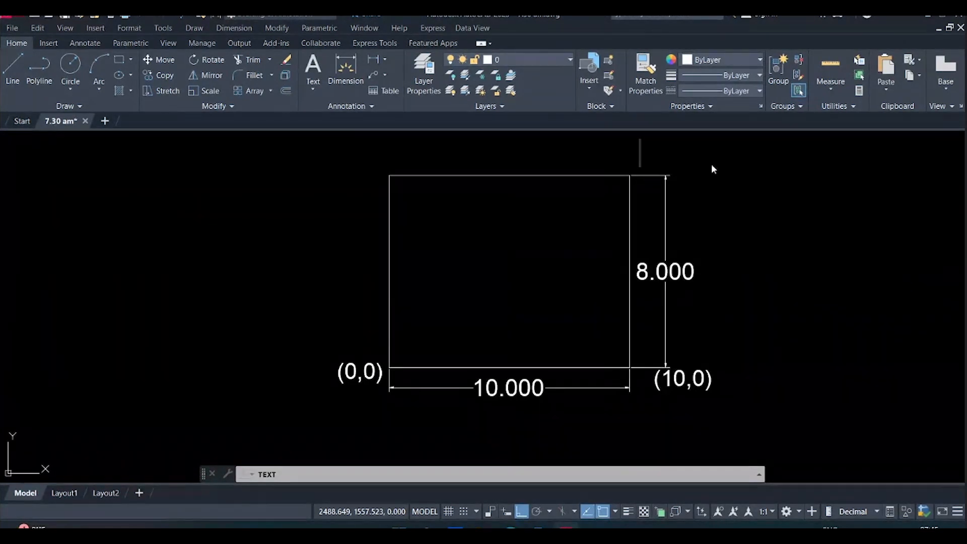
type("(10")
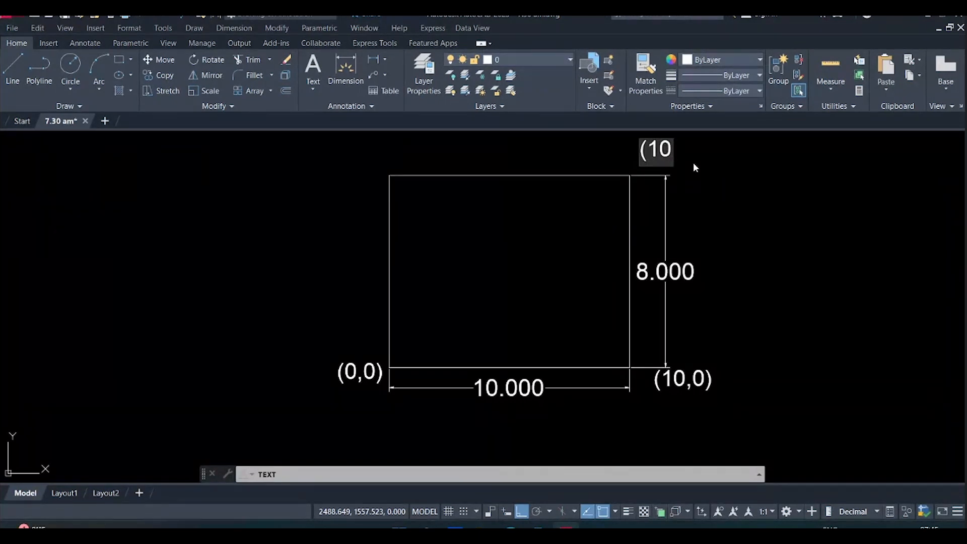
type(",8")
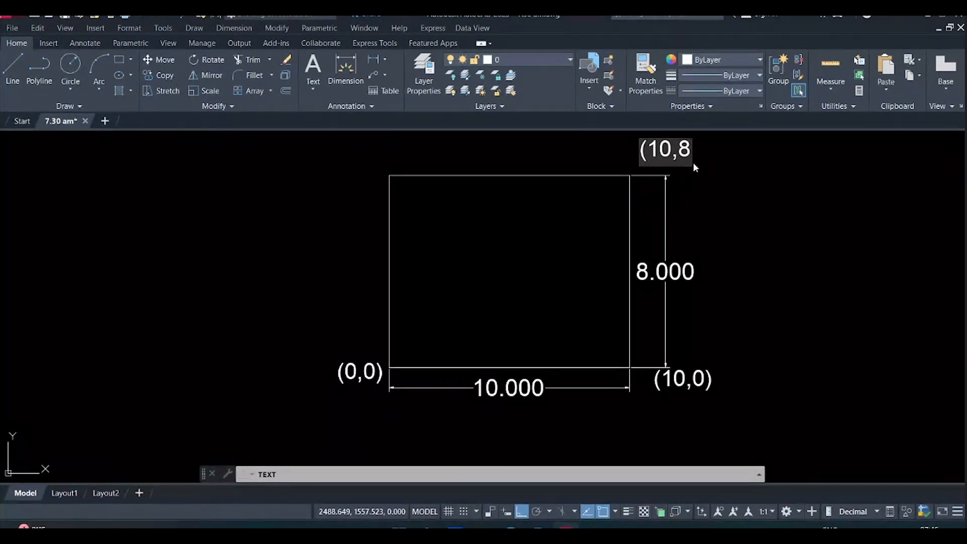
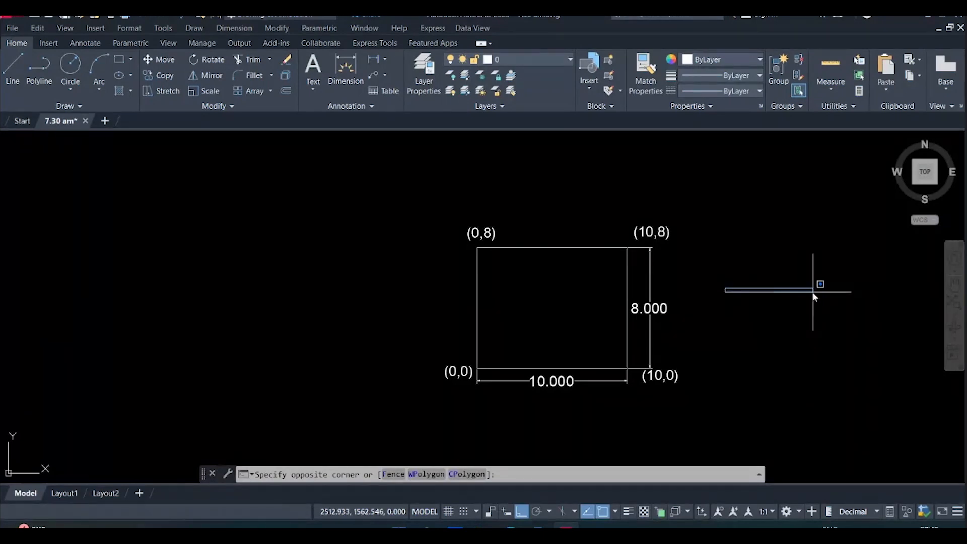
Draw a horizontal line in the empty area to the right of the dimensioned rectangle
left_click(644, 259)
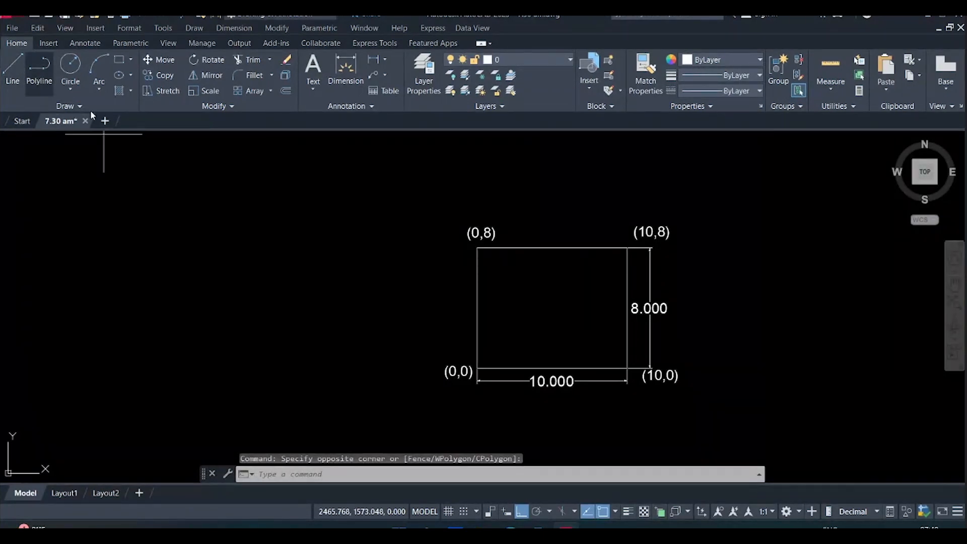
left_click(12, 68)
left_click(717, 297)
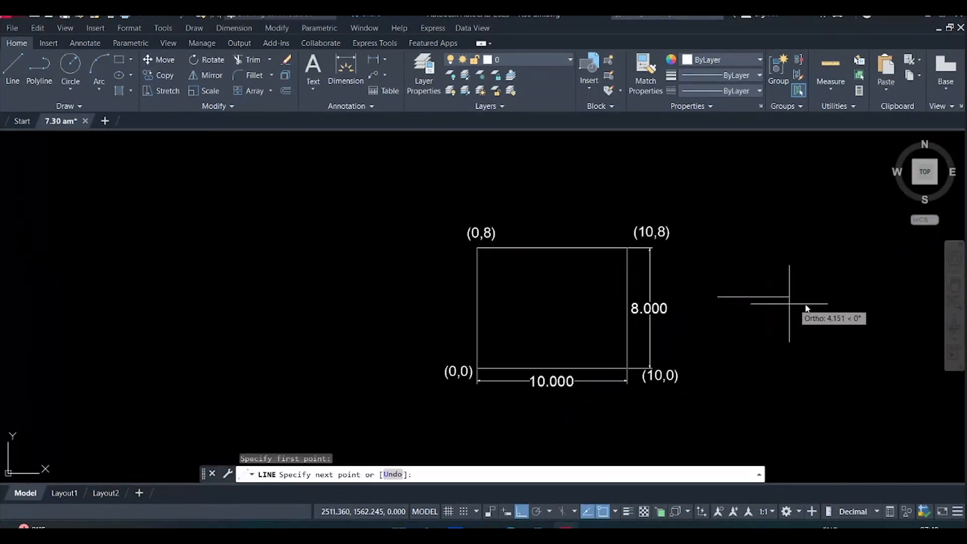
left_click(842, 303)
key("Return")
Draw a vertical line crossing the horizontal one and move it onto the horizontal line's midpoint to form axes
key("Return")
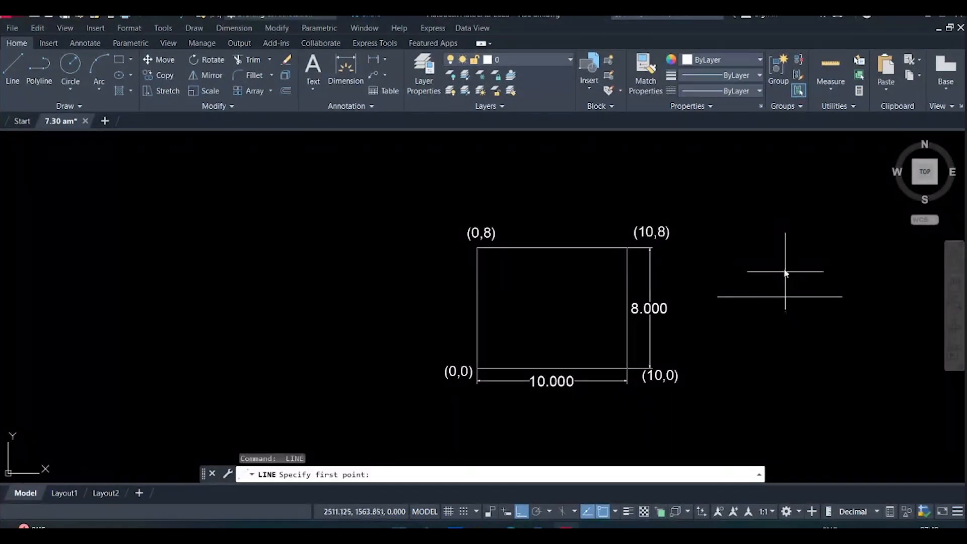
left_click(773, 242)
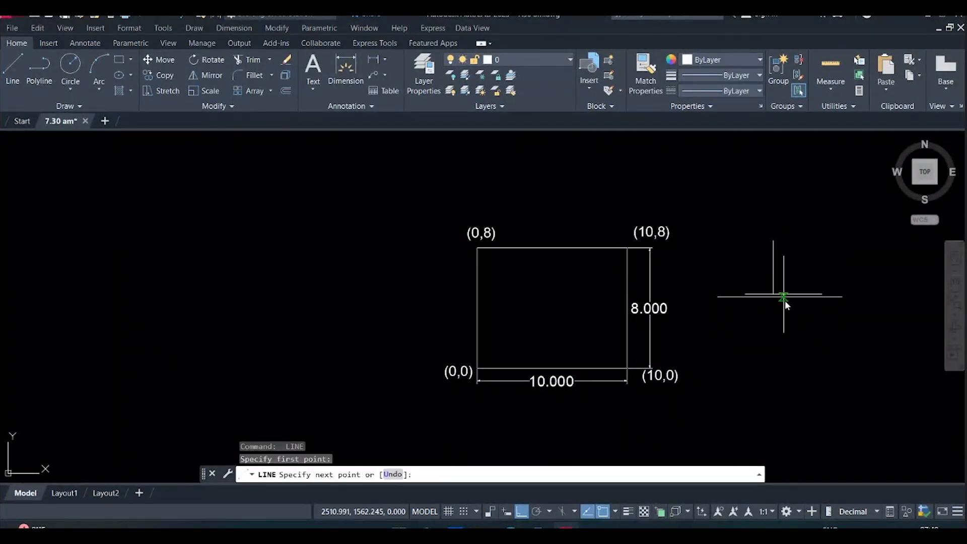
left_click(780, 356)
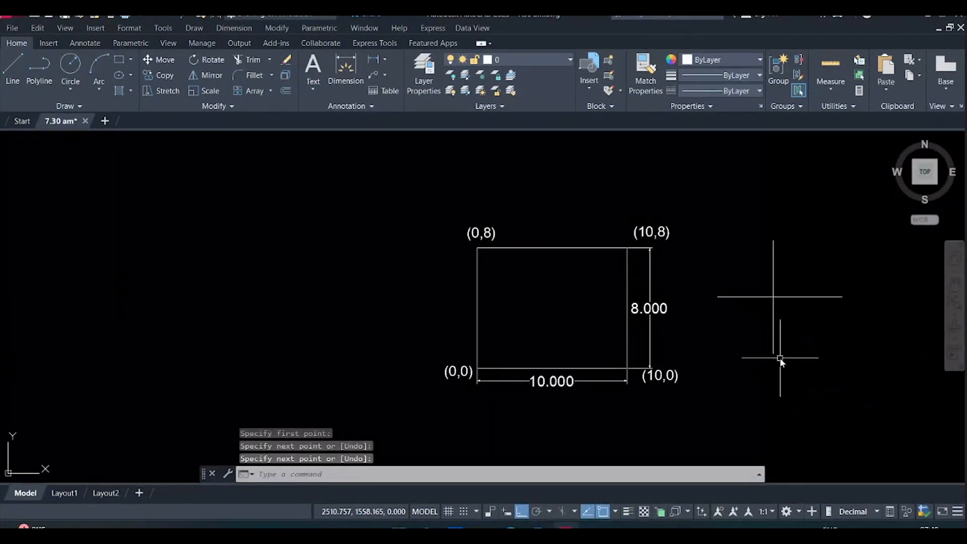
key("Return")
left_click(771, 324)
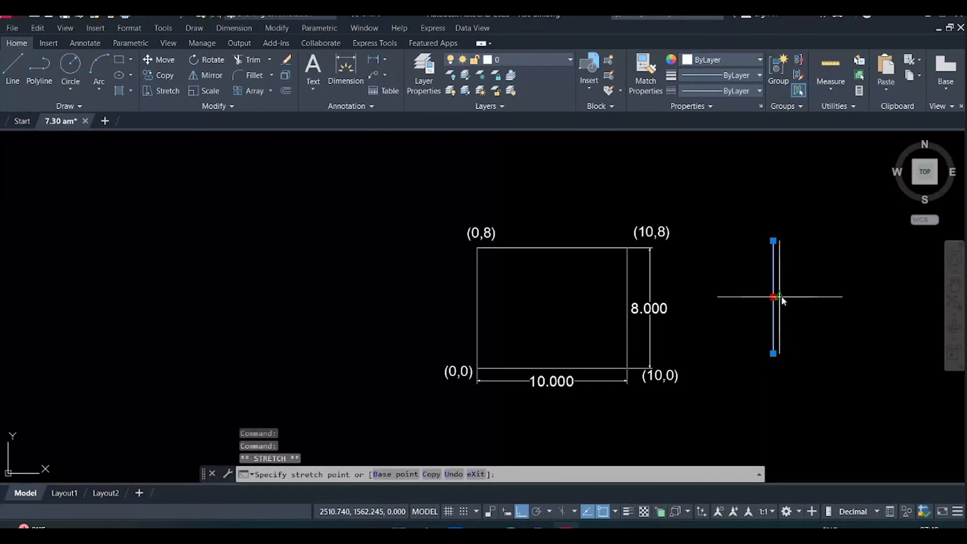
left_click(780, 297)
key("Escape")
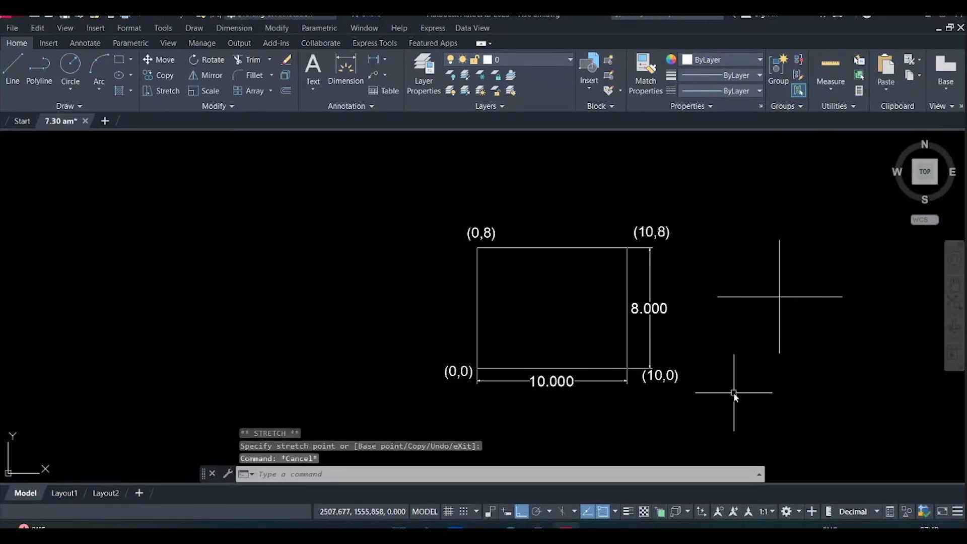
Add the text "x+" with a rotation of 0 just beyond the right end of the horizontal axis
type("tex")
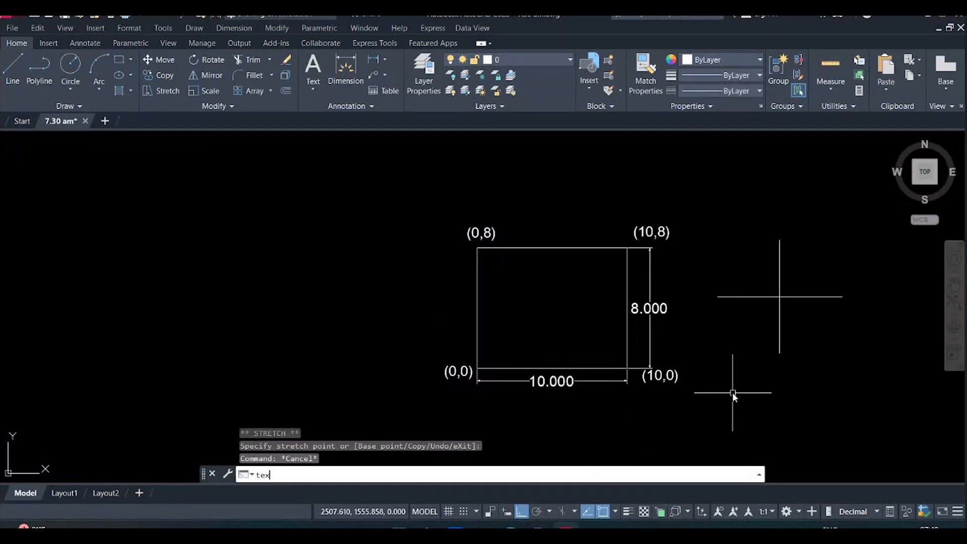
type("t")
key("Return")
scroll(717, 307, "up", 2)
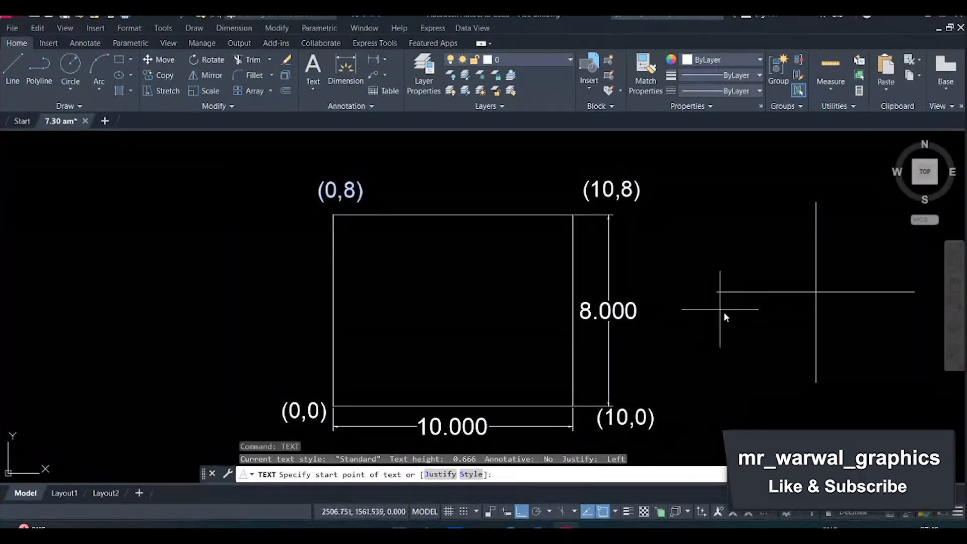
scroll(722, 310, "up", 1)
middle_click_drag(722, 310, 530, 315)
scroll(573, 320, "down", 1)
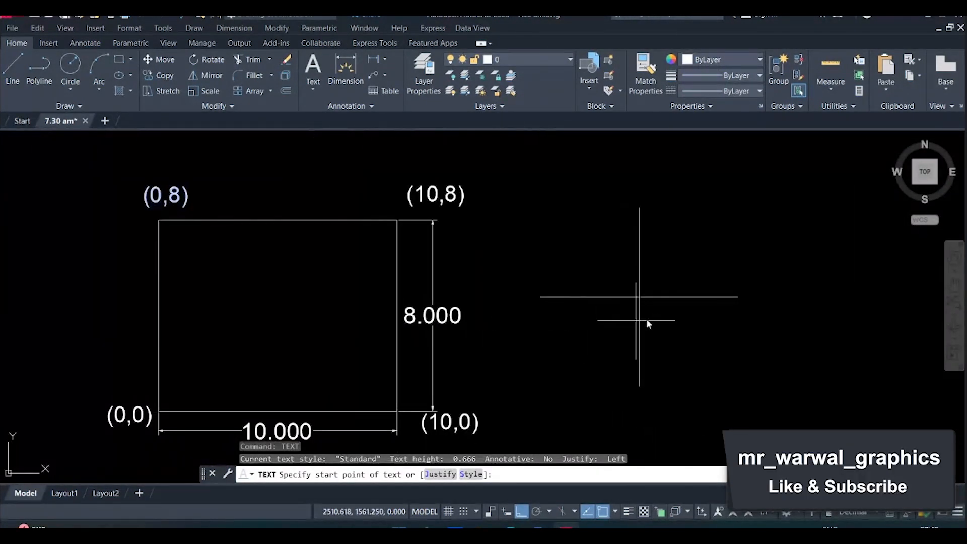
left_click(754, 302)
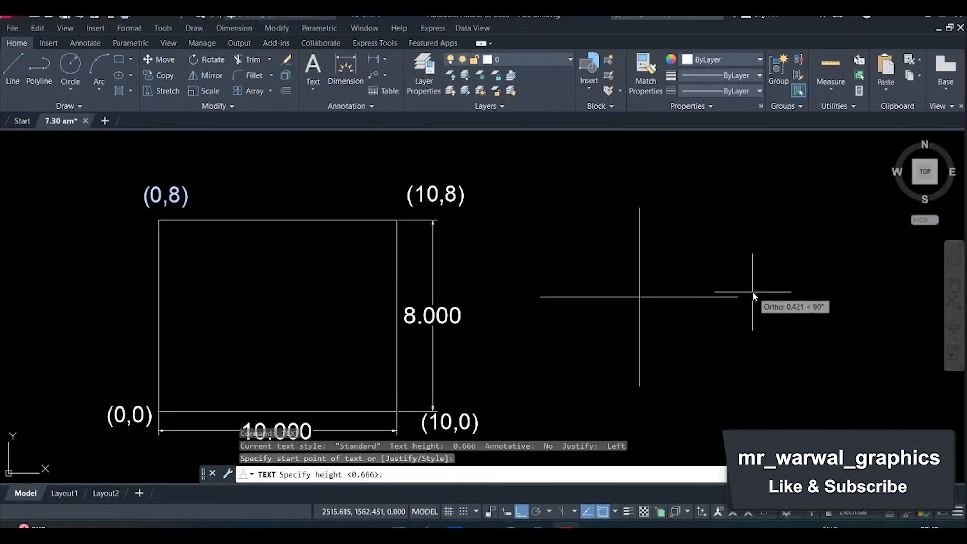
left_click(754, 284)
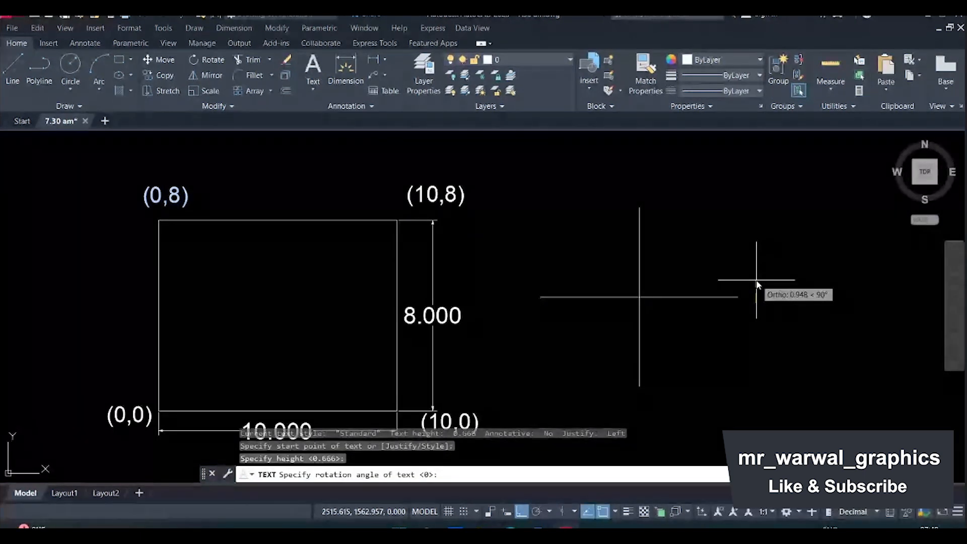
type("0")
key("Return")
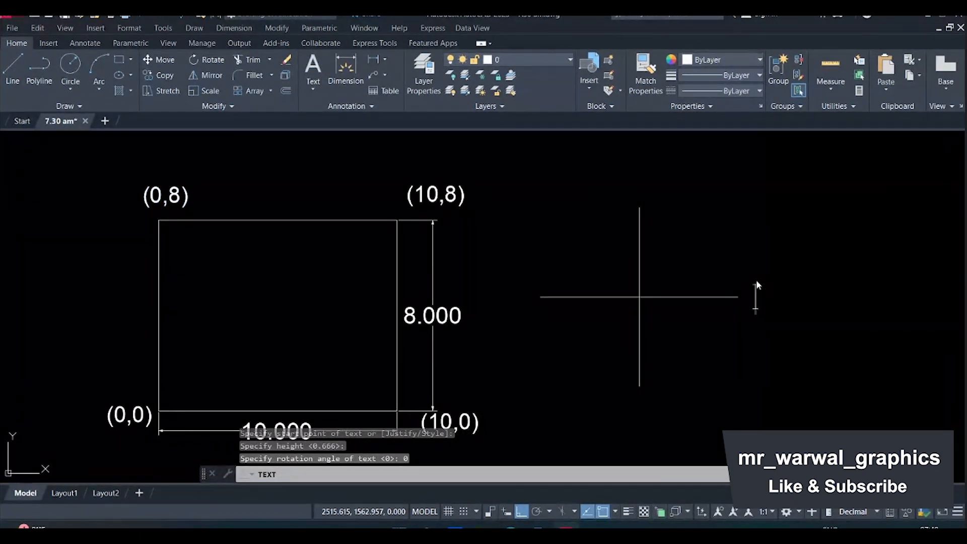
type("X+")
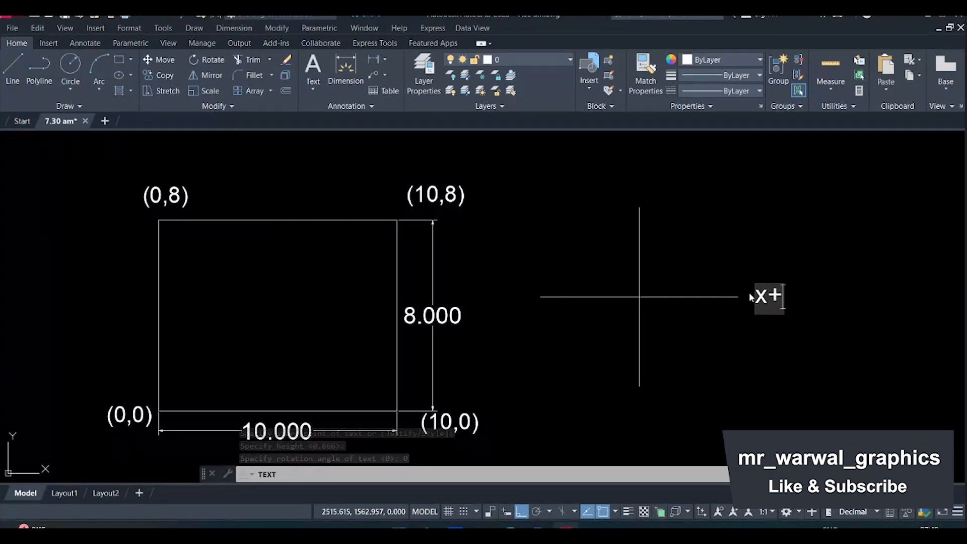
Label the upper end of the vertical axis "y+", the left end of the horizontal axis "x-" and the vertical axis's lower end "y-"
left_click(637, 191)
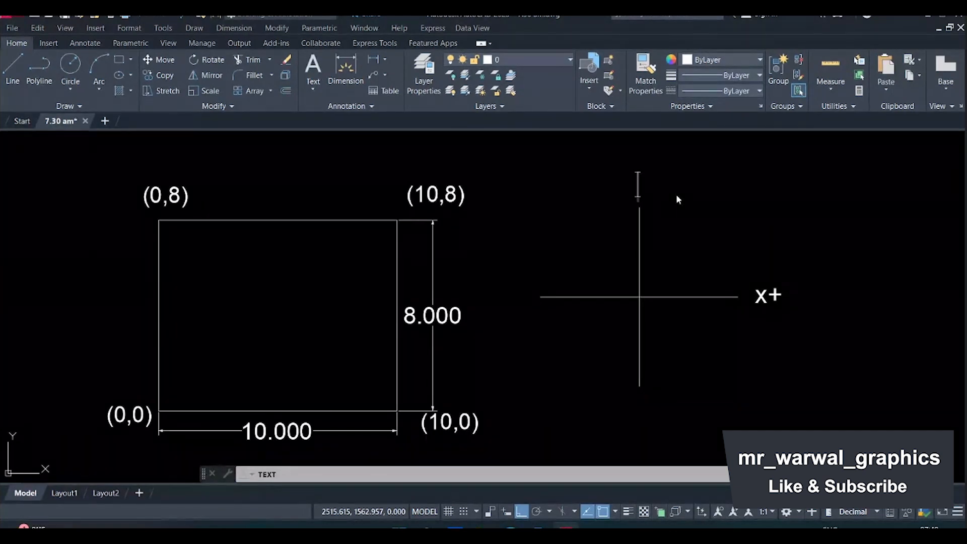
type("y+")
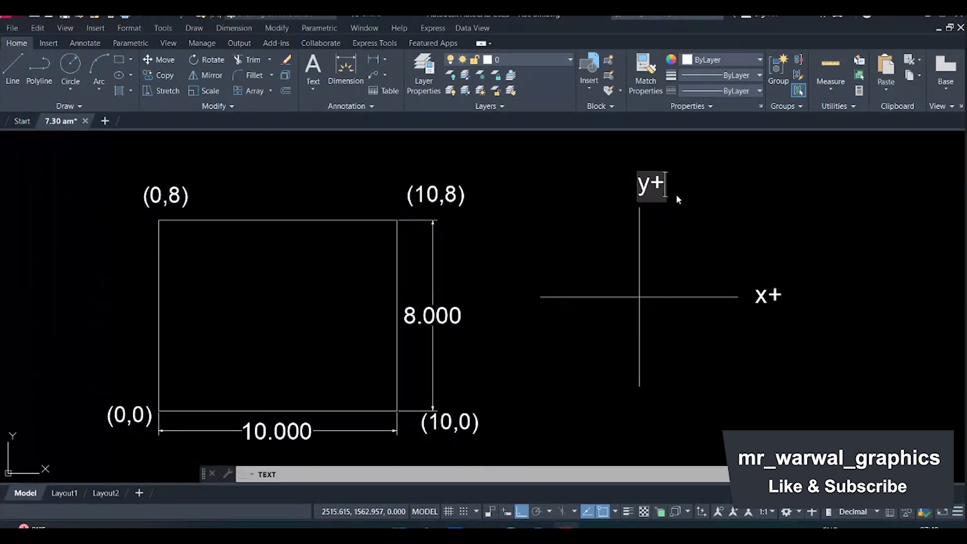
left_click(504, 297)
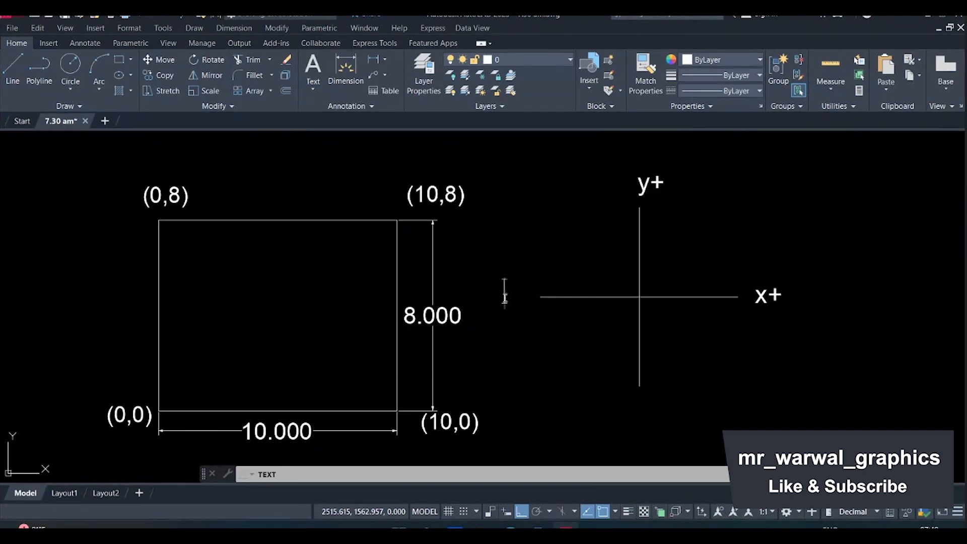
type("x-")
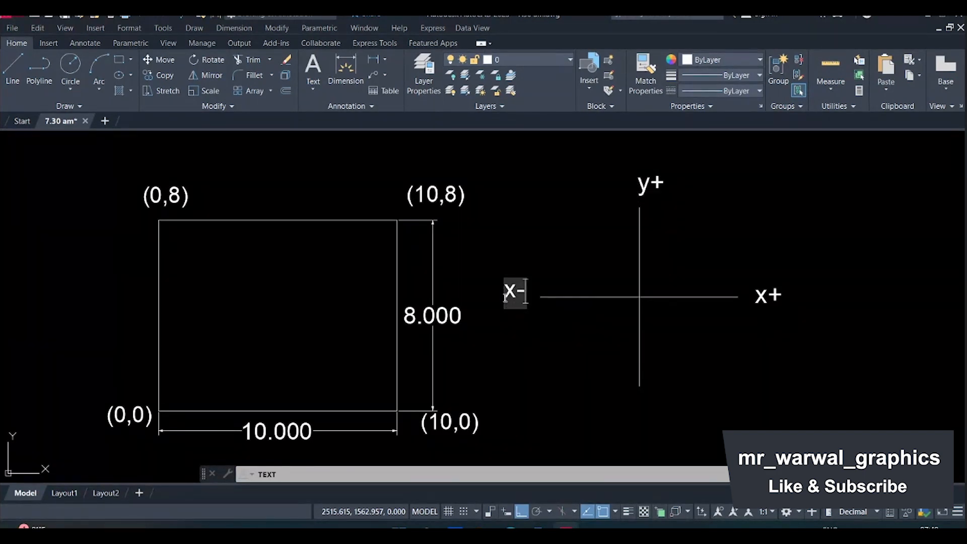
left_click(641, 401)
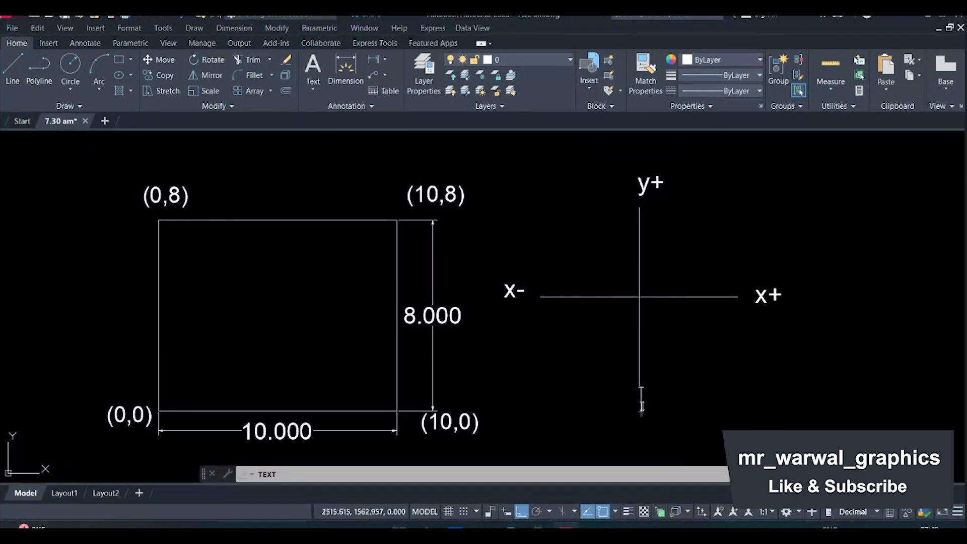
type("y-")
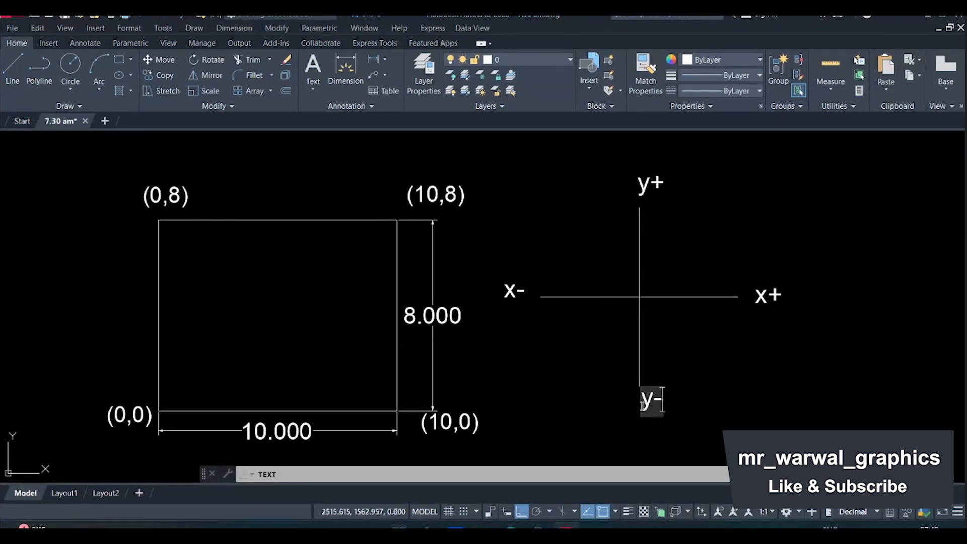
left_click(805, 361)
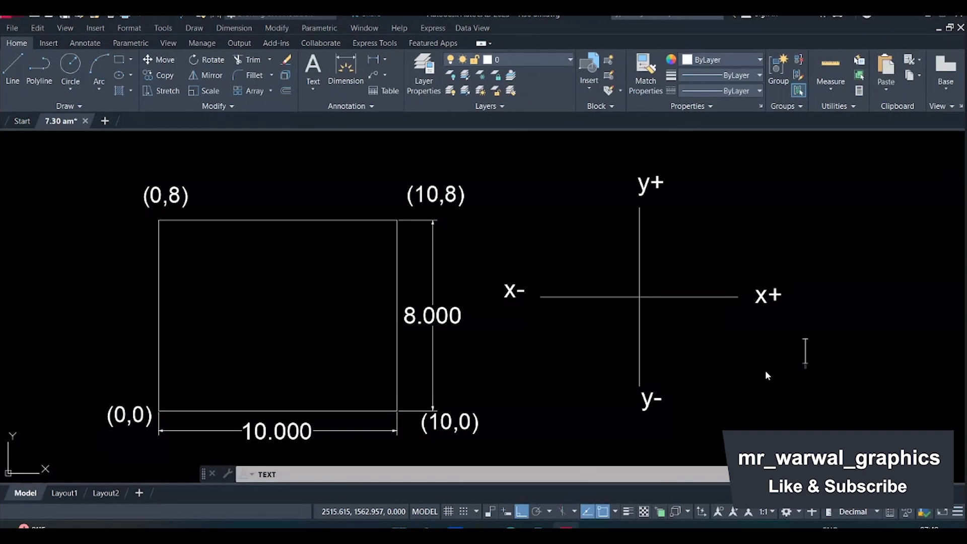
key("Return")
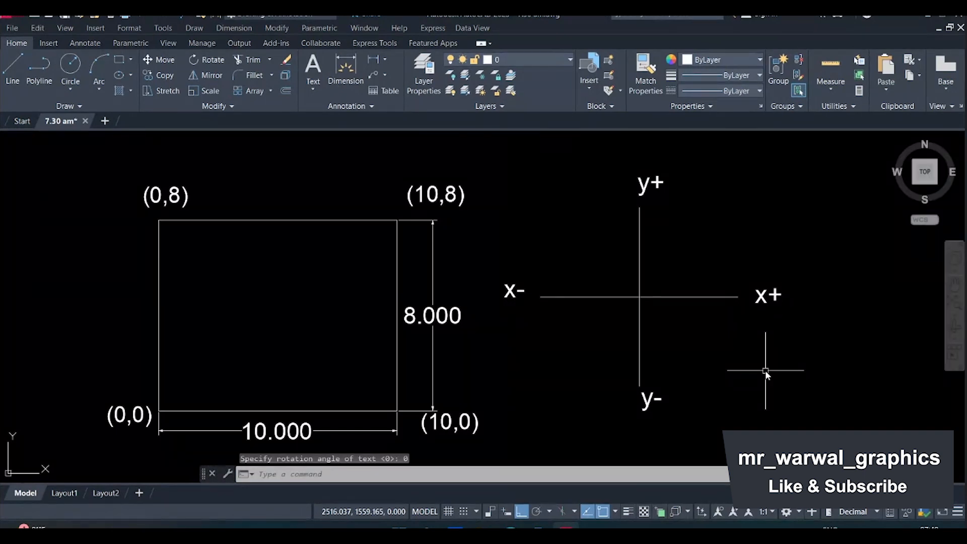
Start a line at the absolute coordinate 0,0
middle_click_drag(561, 405, 750, 370)
scroll(590, 403, "down", 3)
scroll(593, 402, "up", 2)
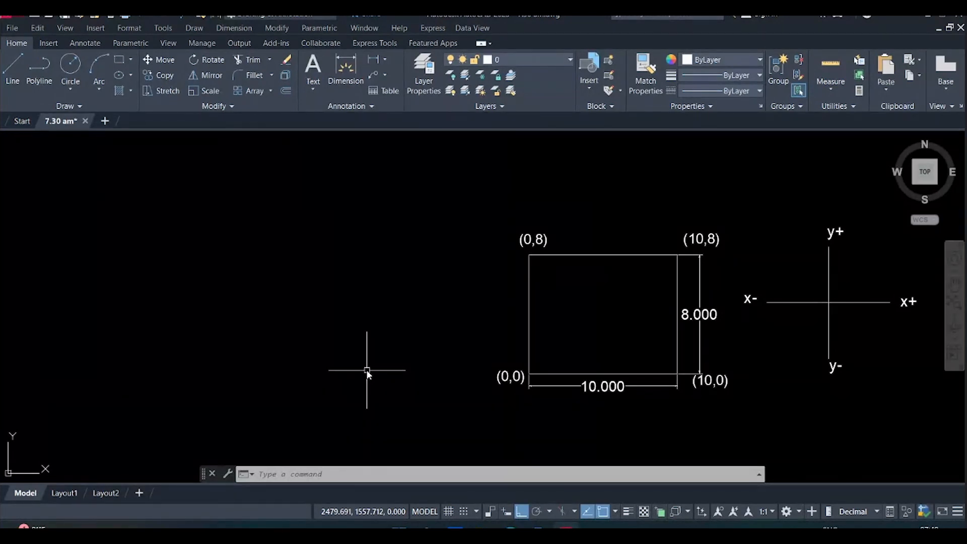
type("L")
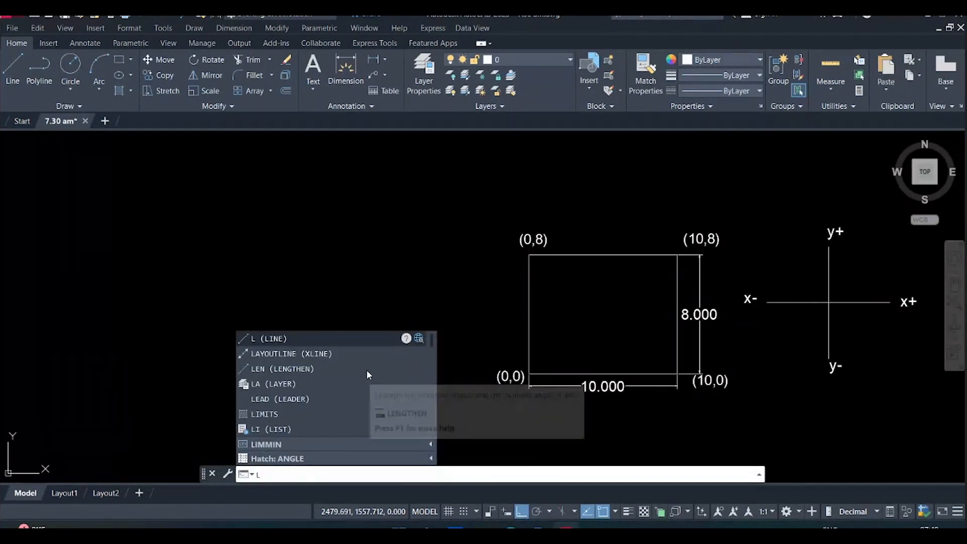
key("Return")
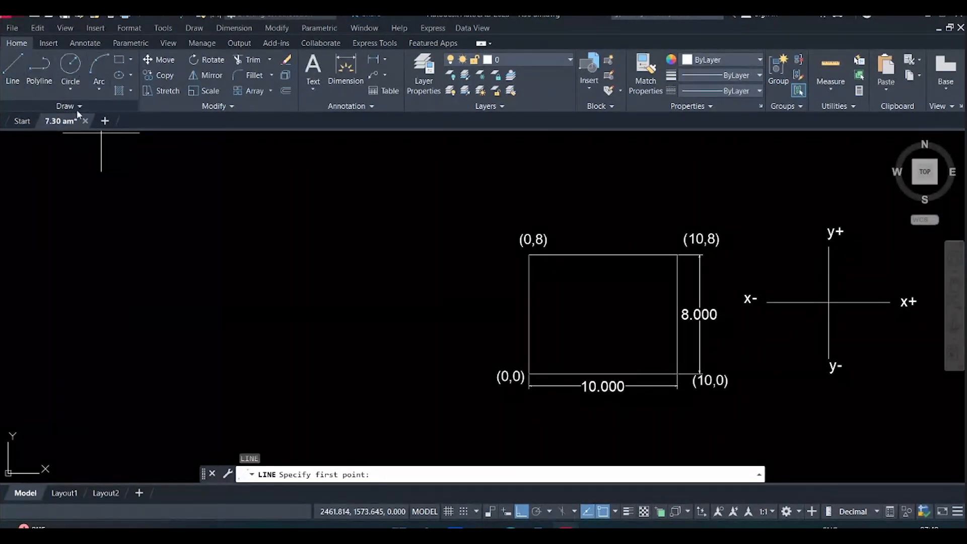
left_click(197, 32)
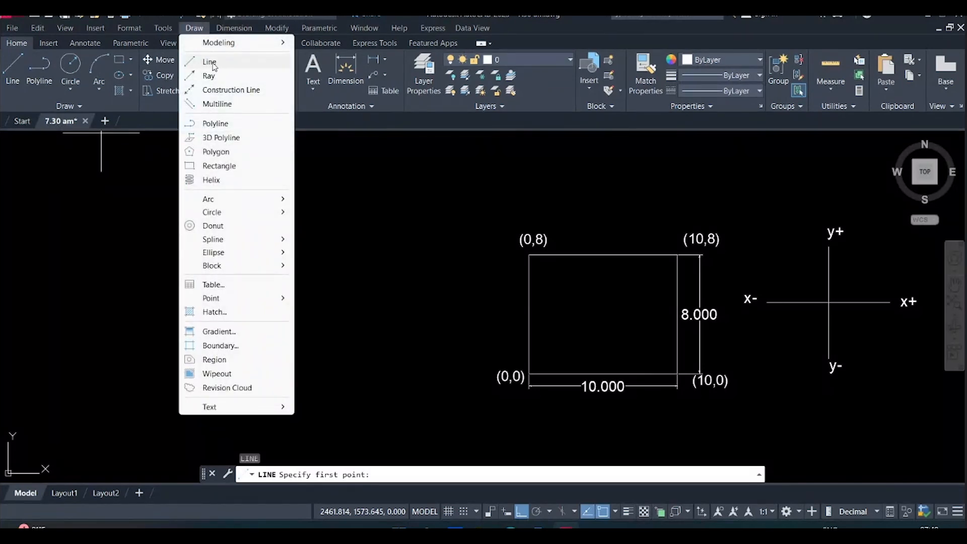
left_click(328, 125)
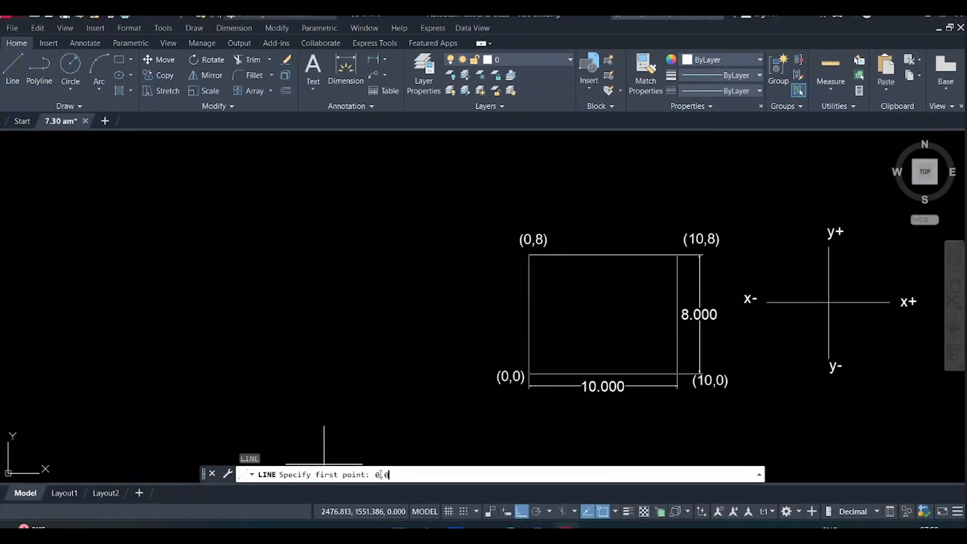
key("Return")
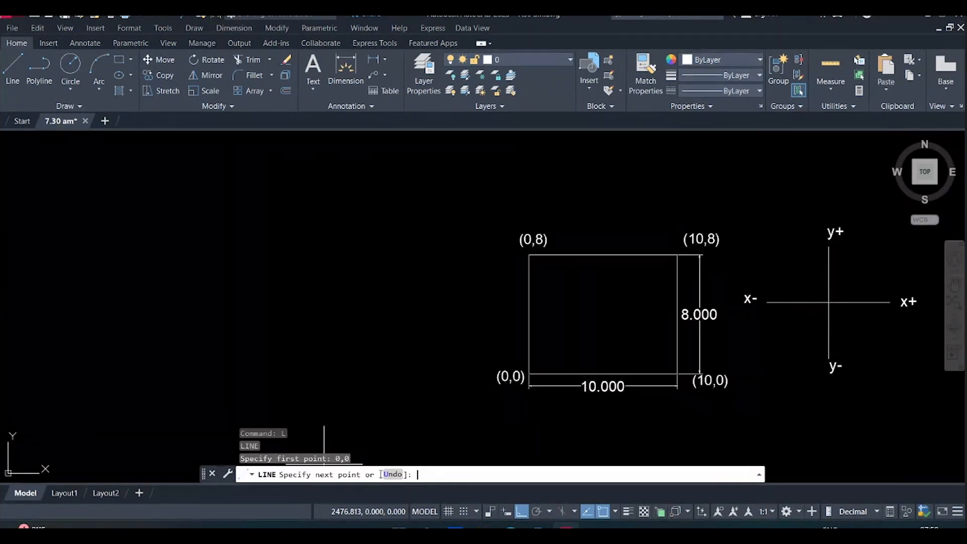
Examine the area around the notes and the dimensioned rectangle to see where the line from the origin lies
scroll(183, 385, "down", 4)
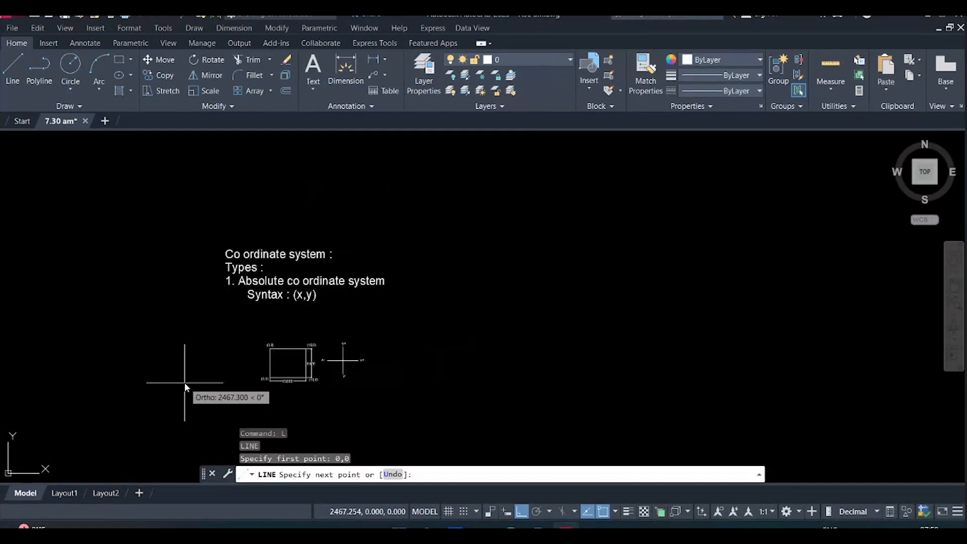
mouse_move(184, 382)
middle_mouse_down()
mouse_move(201, 382)
mouse_move(319, 307)
middle_mouse_up()
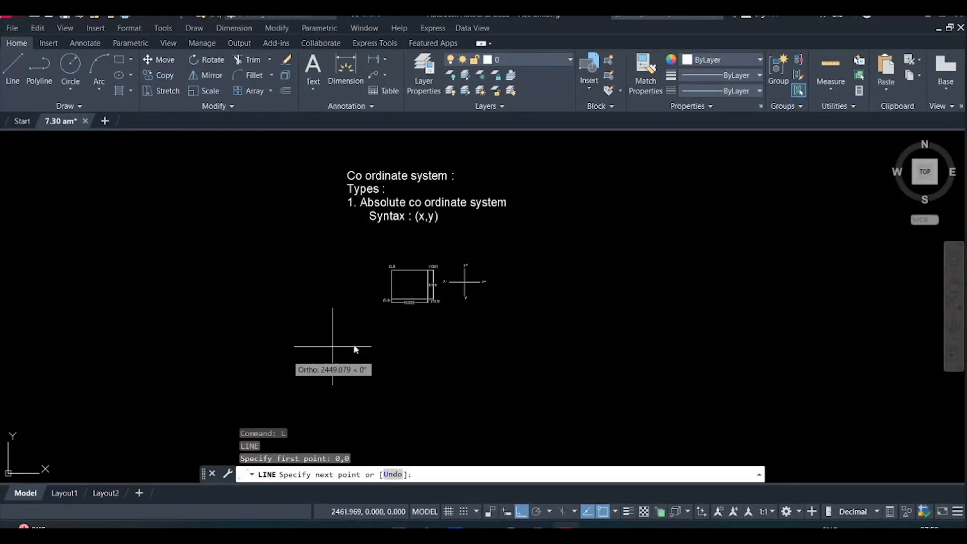
scroll(337, 390, "down", 2)
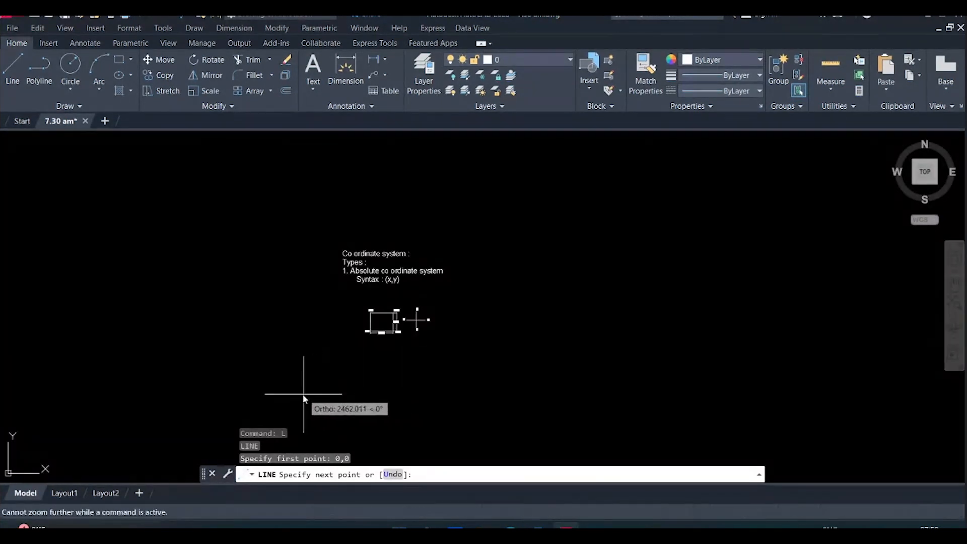
scroll(304, 396, "up", 6)
scroll(305, 396, "down", 5)
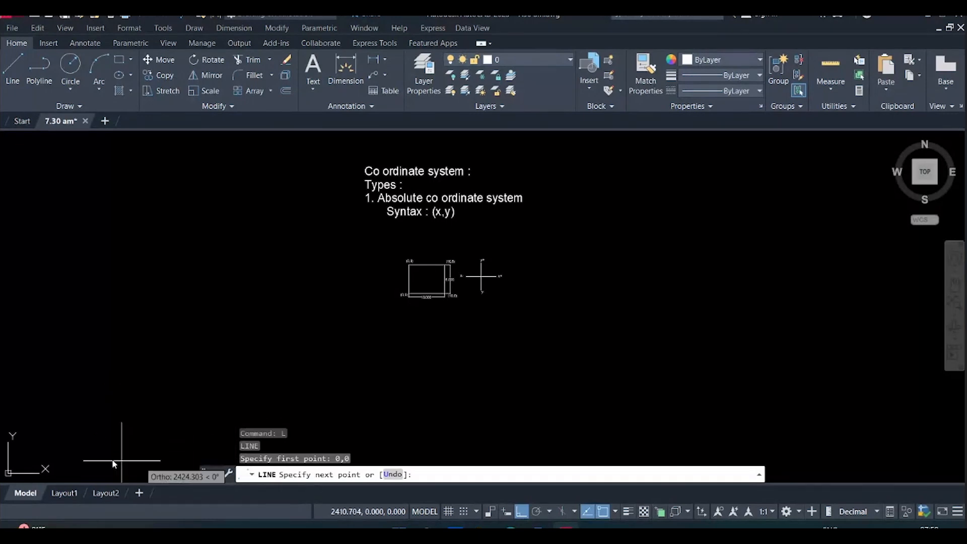
middle_click_drag(69, 402, 218, 337)
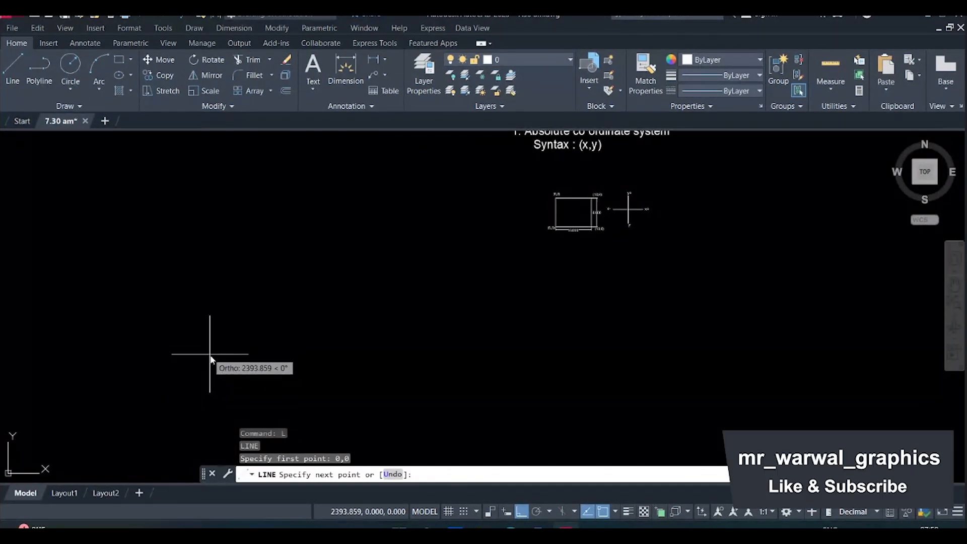
middle_click_drag(267, 371, 208, 406)
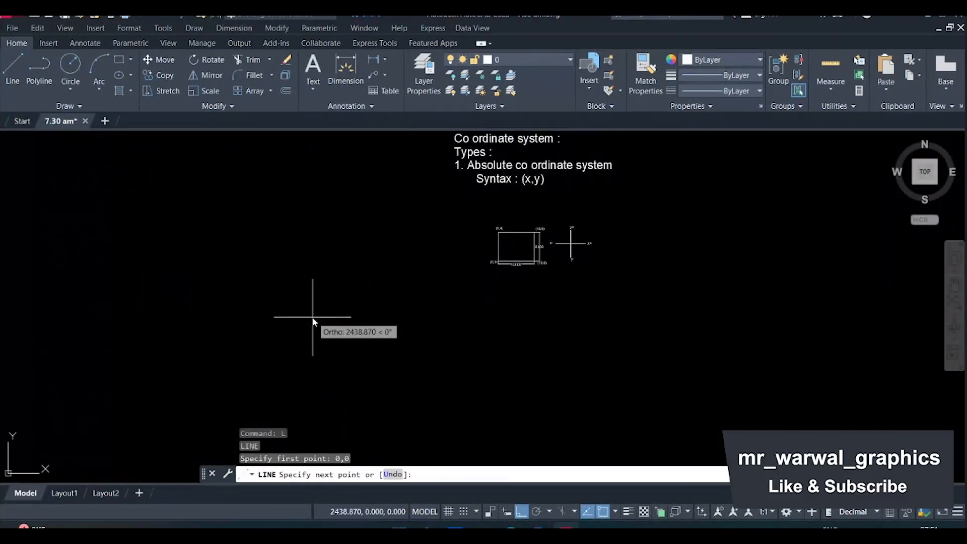
scroll(313, 323, "down", 1)
scroll(313, 322, "up", 1)
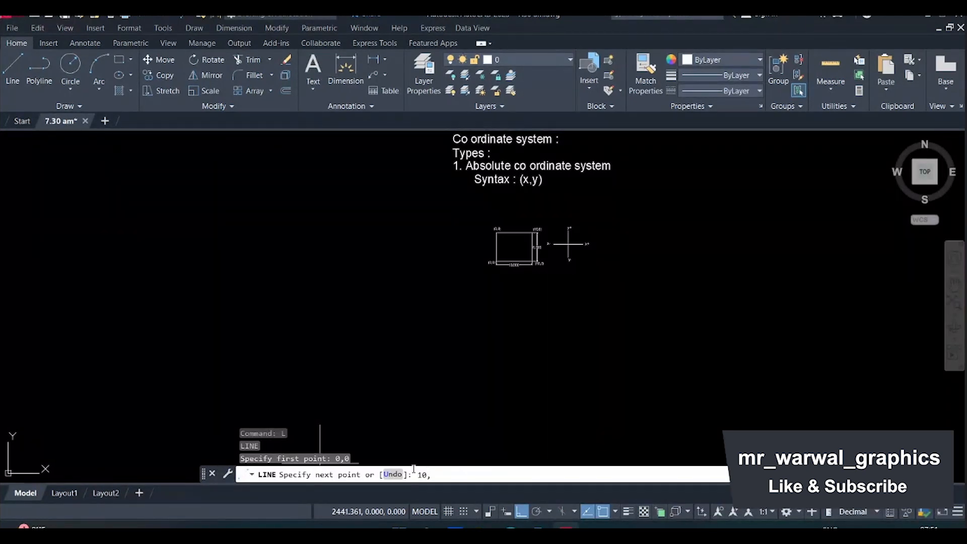
Draw the rectangle's sides through the absolute points 10,0, 10,8, 0,8 and 0,0, and end the Line command
key("Return")
type("10,8")
key("Return")
type("0,8")
key("Return")
type("0,0")
key("Return")
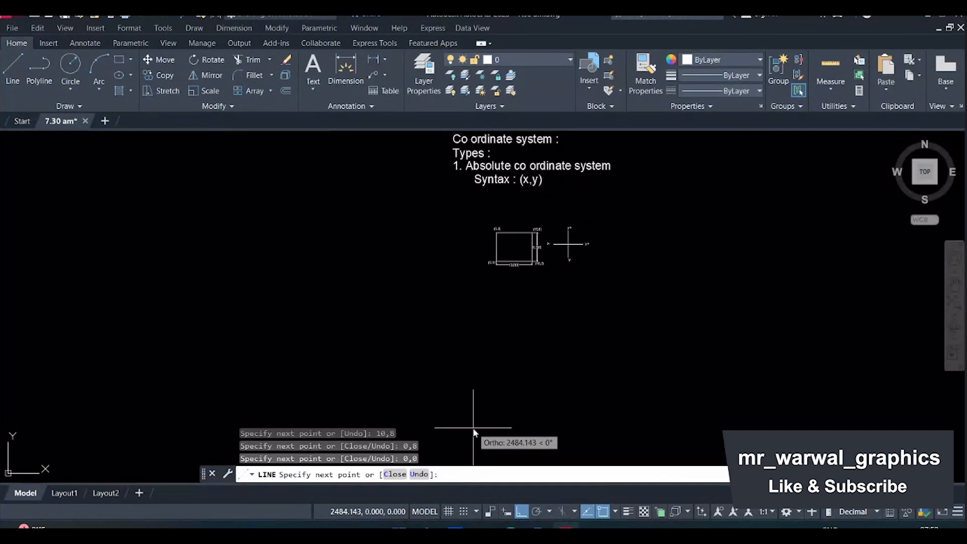
key("Escape")
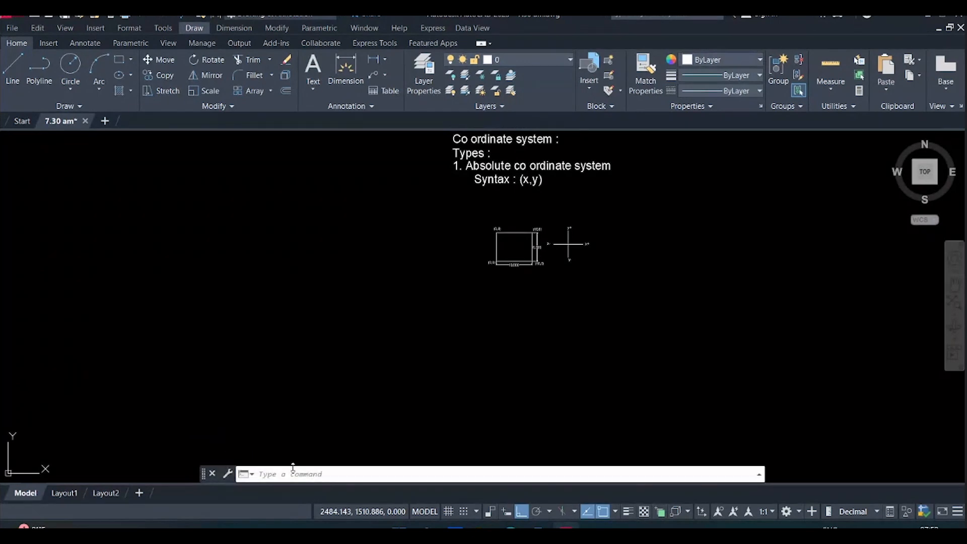
Zoom to the drawing's extents with the Zoom command
left_click(307, 475)
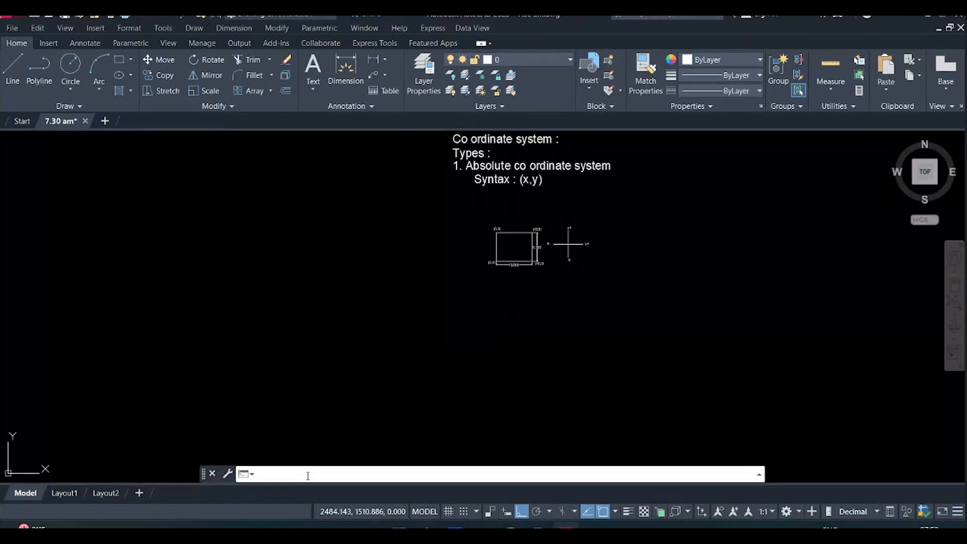
type("Z")
key("Return")
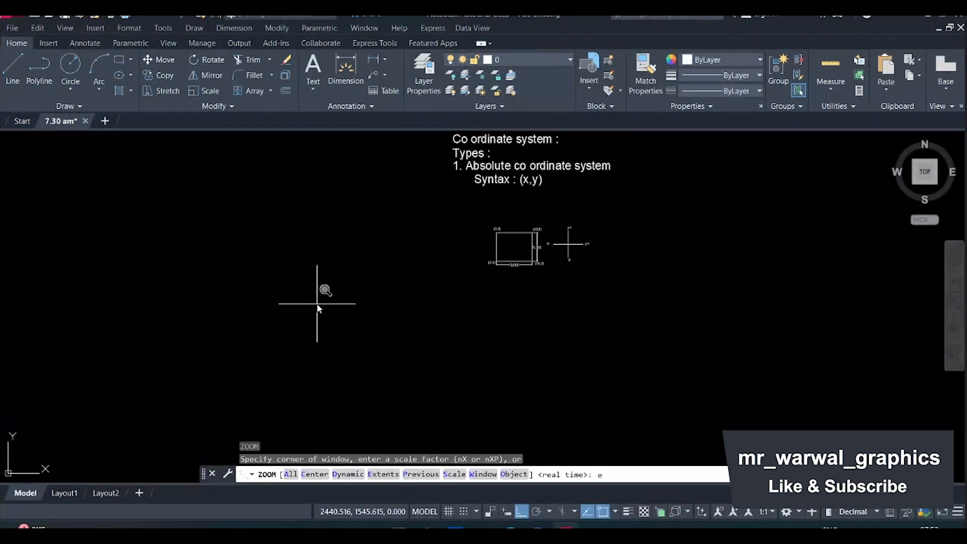
key("Return")
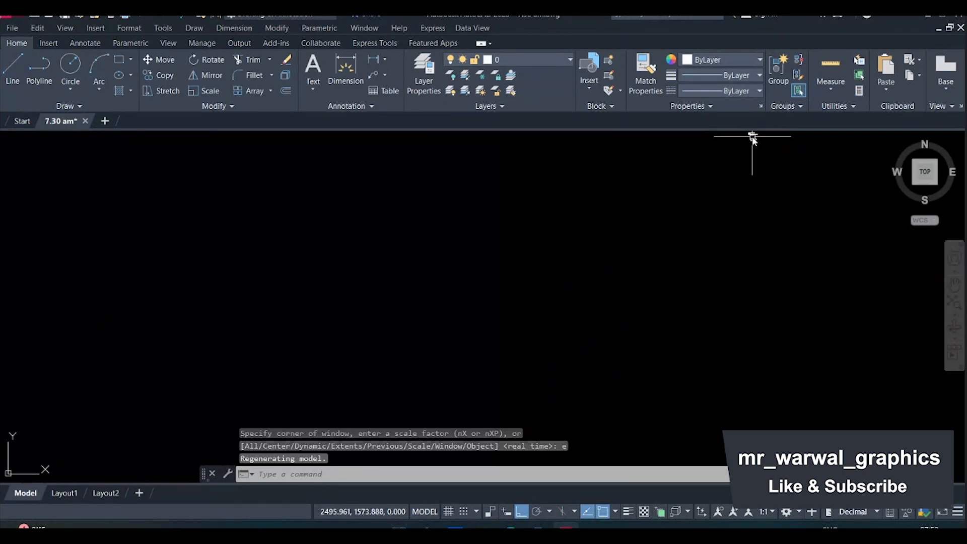
Select all objects and inspect the new rectangle at the origin and its distance from the notes and labelled example
mouse_move(752, 138)
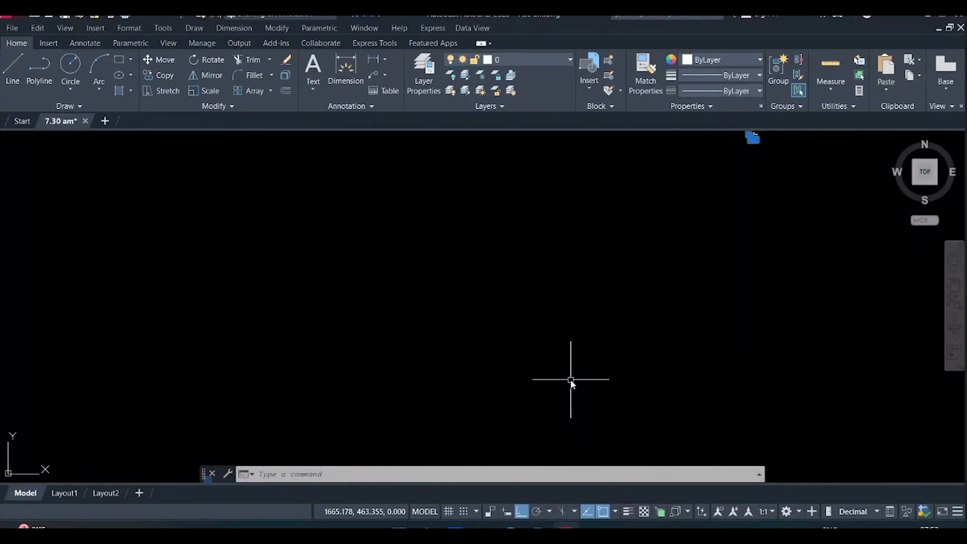
key("ctrl+a")
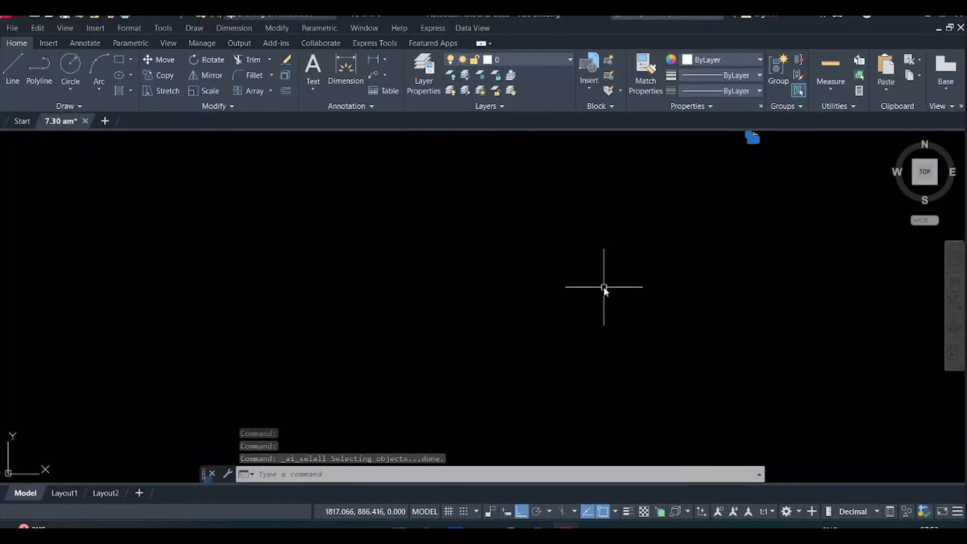
scroll(603, 286, "down", 2)
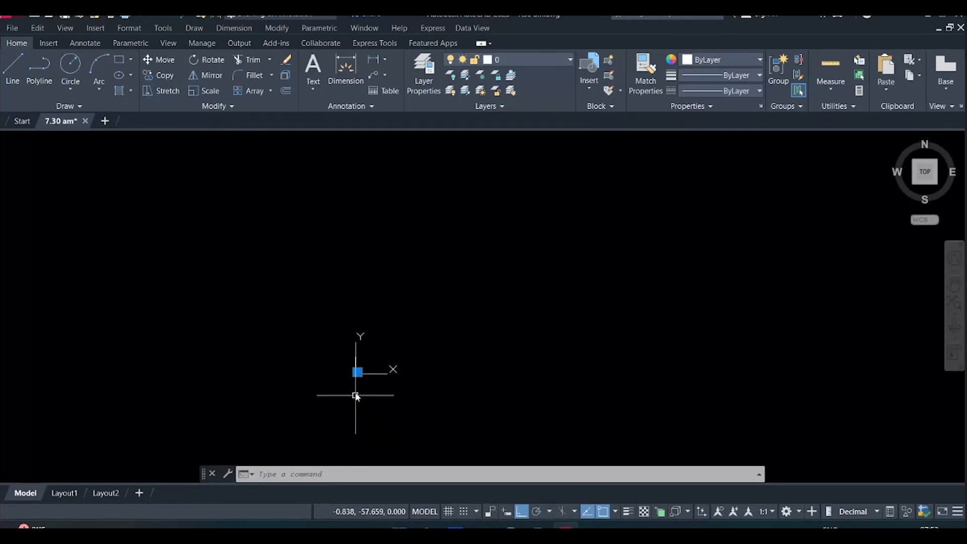
left_click(355, 355)
scroll(353, 365, "up", 6)
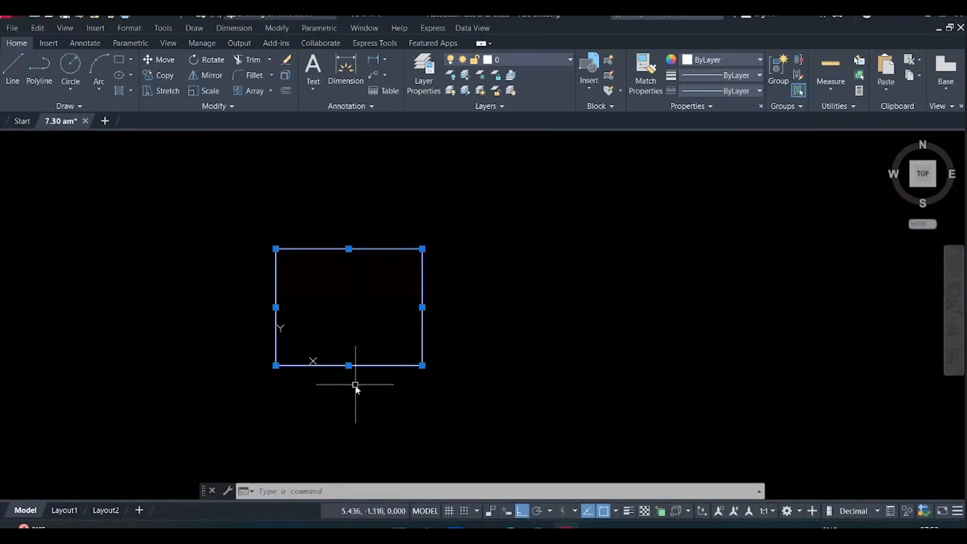
scroll(355, 385, "down", 3)
scroll(355, 385, "down", 5)
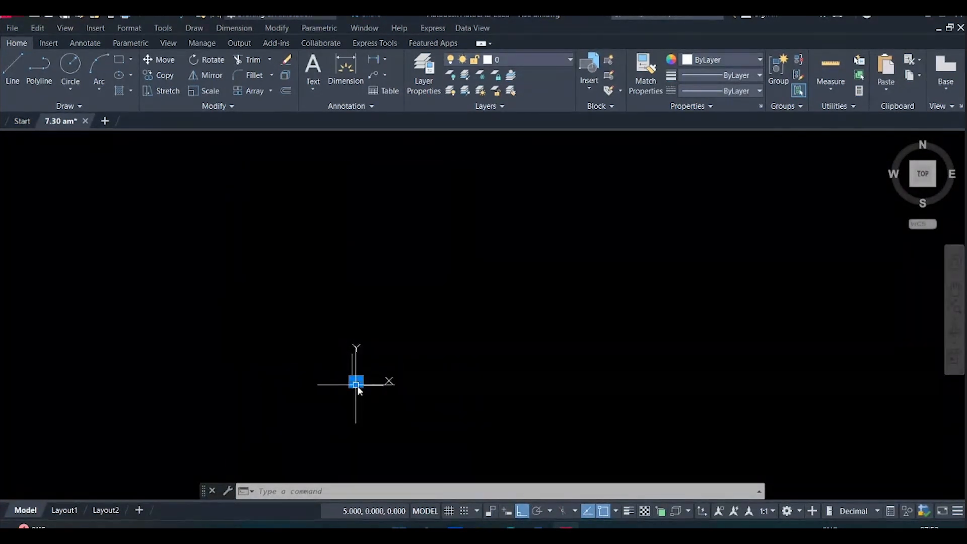
scroll(600, 231, "up", 8)
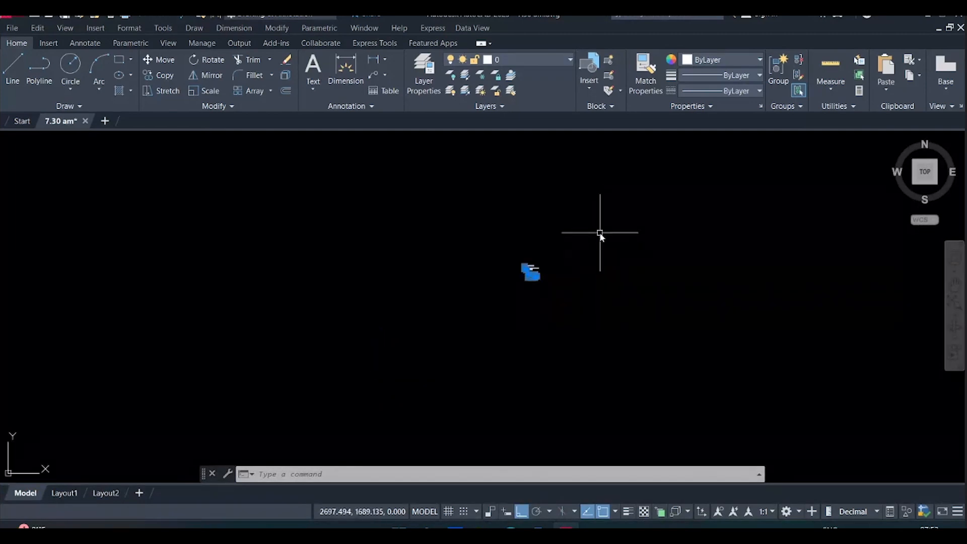
scroll(445, 318, "up", 8)
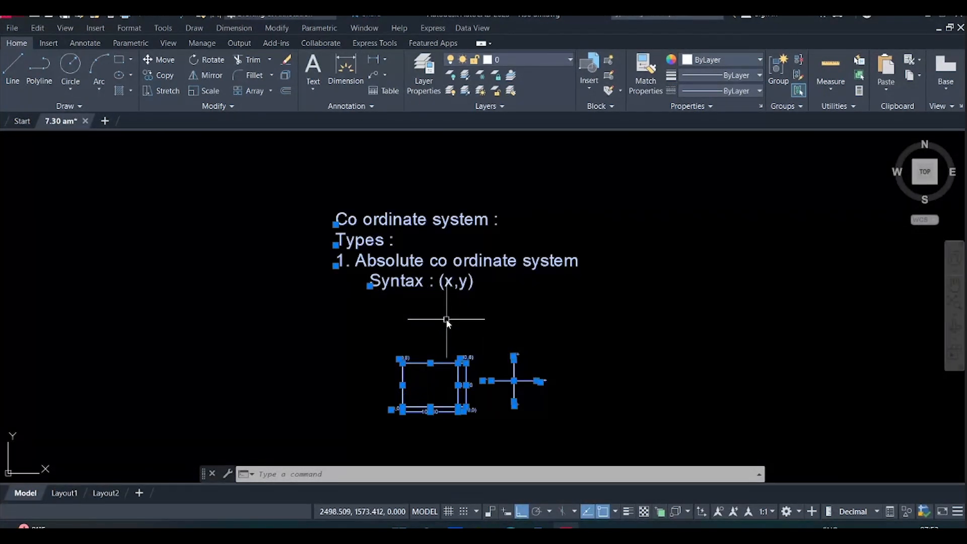
scroll(446, 320, "down", 8)
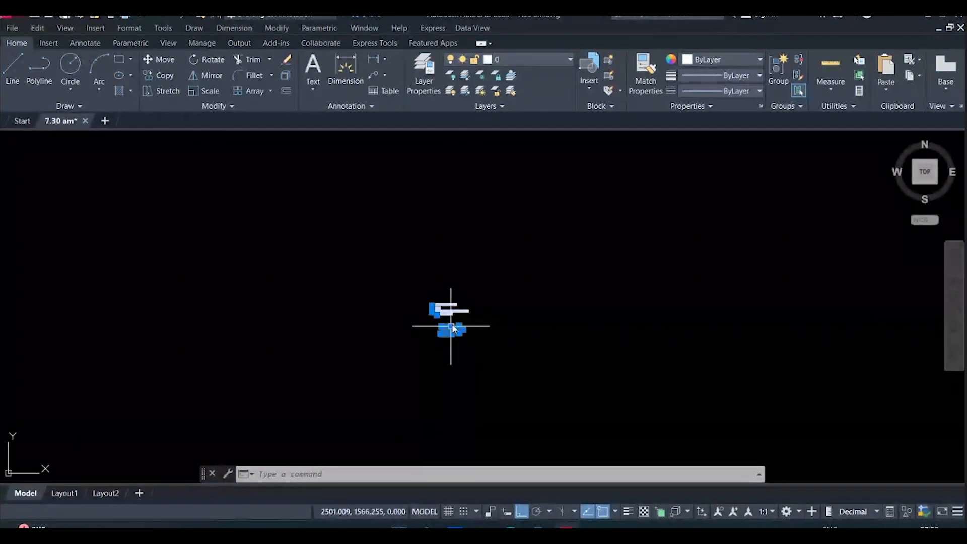
scroll(428, 356, "down", 5)
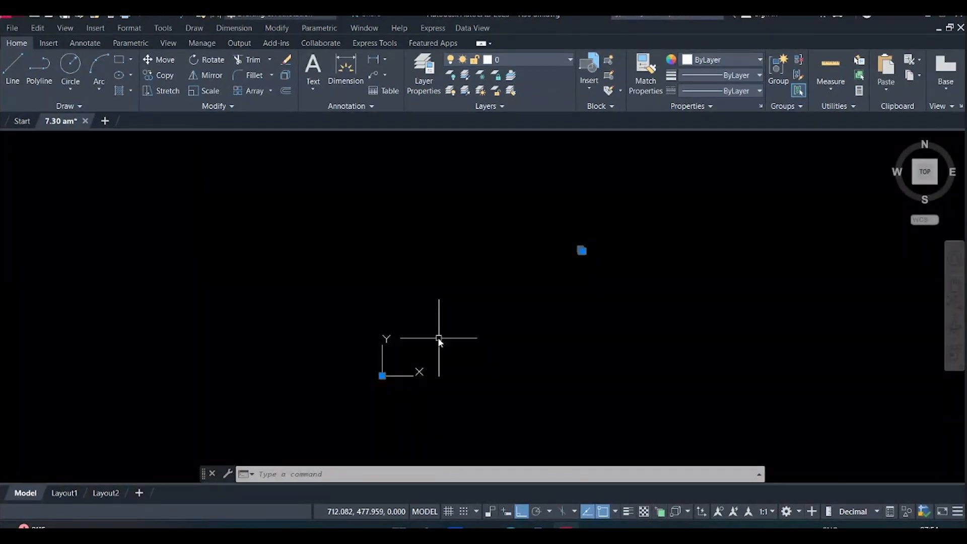
Move the coordinate system notes, the labelled rectangle and the axis cross together to a spot near the rectangle at the origin
key("ctrl+a")
key("Escape")
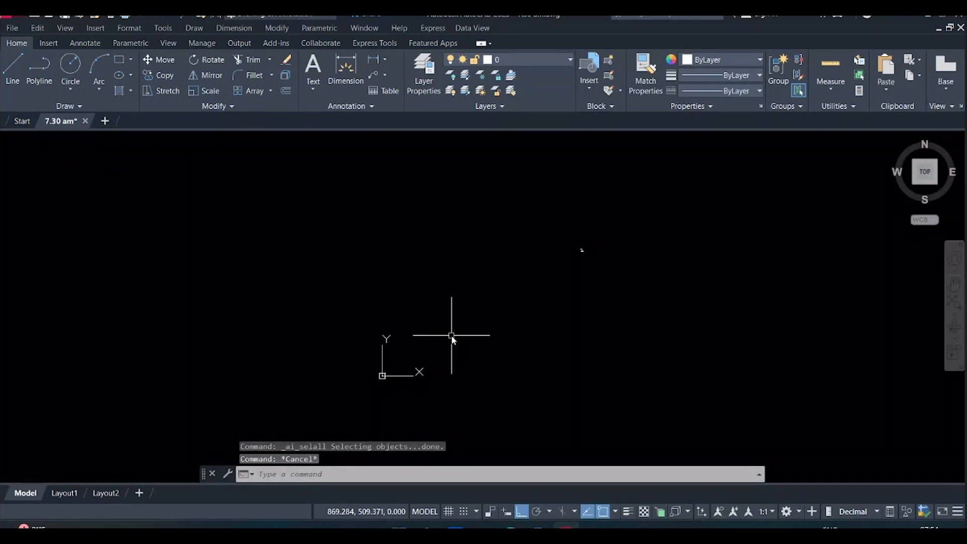
type("m")
key("Return")
left_click(596, 237)
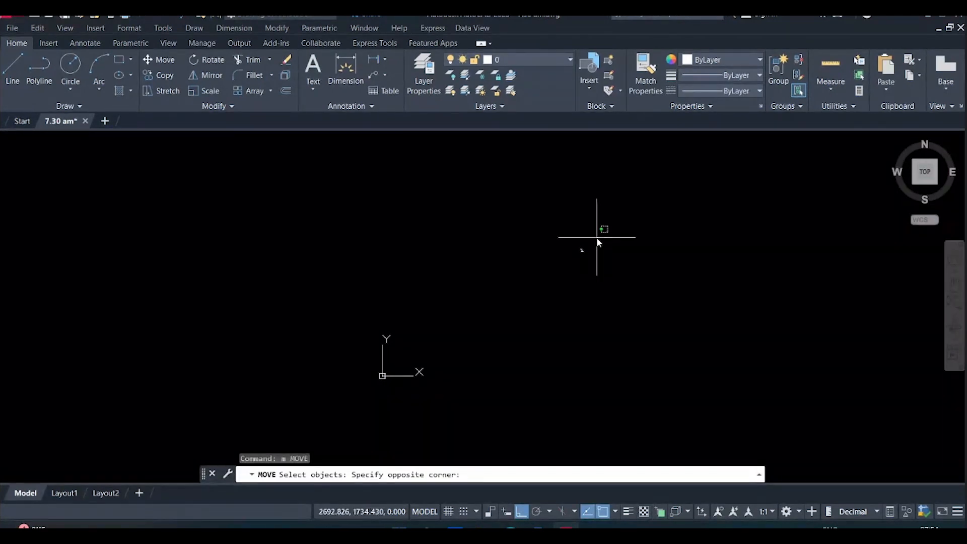
left_click(570, 278)
key("Return")
left_click(580, 251)
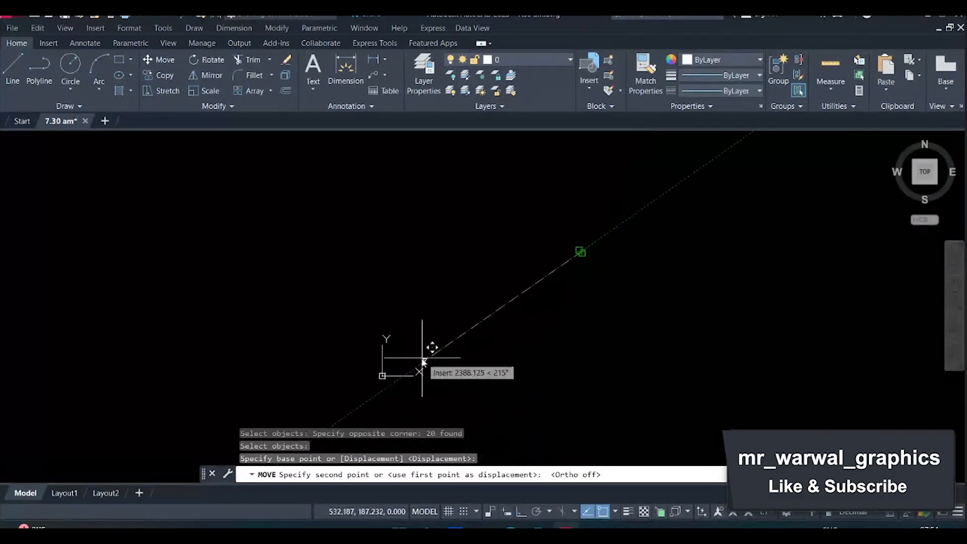
scroll(388, 370, "up", 3)
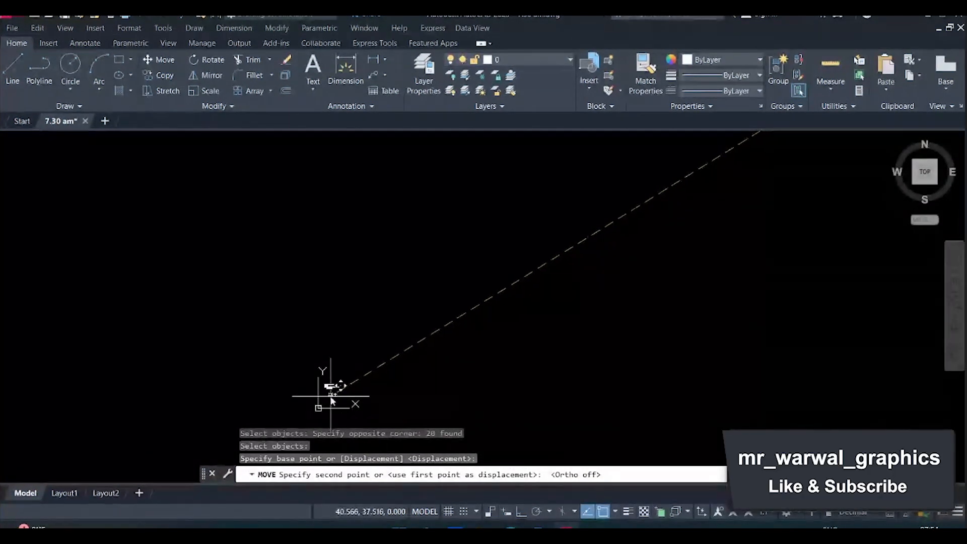
scroll(330, 409, "up", 2)
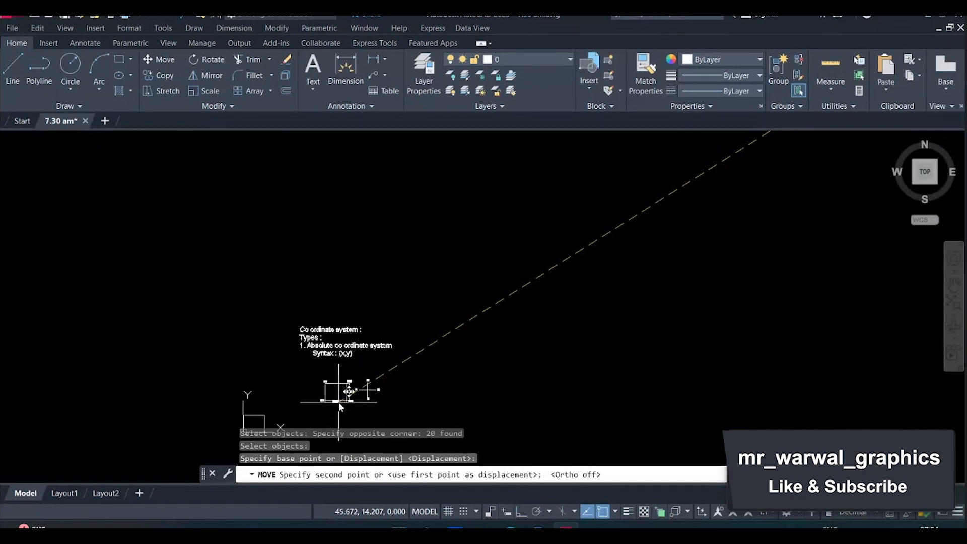
middle_click_drag(335, 395, 431, 355)
scroll(428, 358, "up", 2)
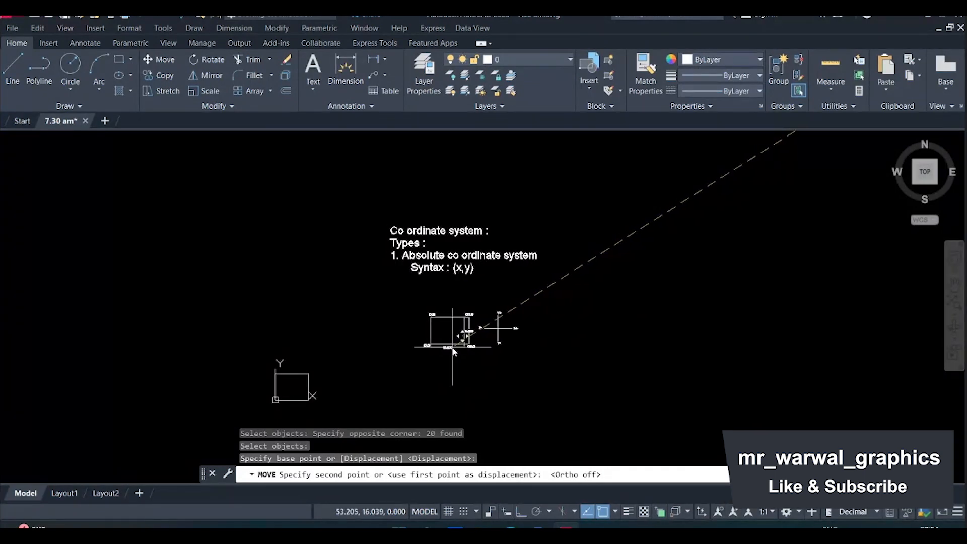
key("Escape")
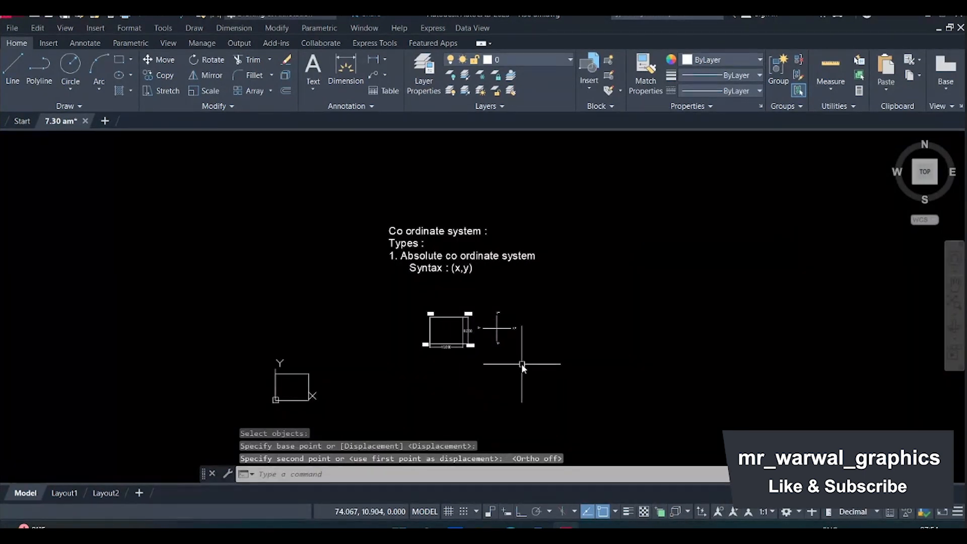
Examine the rectangle at the origin and its position relative to the notes and the labelled example
mouse_move(475, 364)
middle_mouse_down()
mouse_move(517, 333)
mouse_move(564, 345)
middle_mouse_up()
scroll(456, 334, "up", 2)
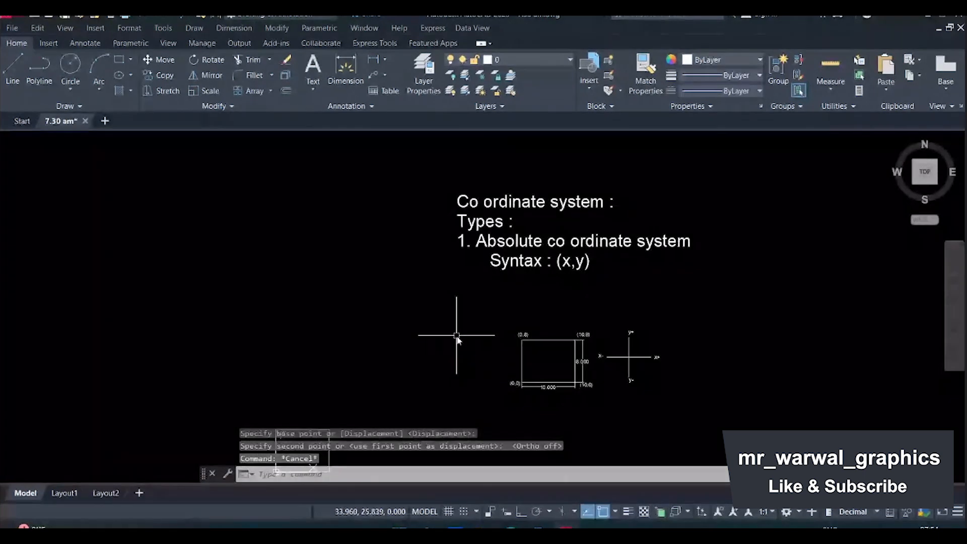
scroll(467, 363, "down", 2)
middle_click_drag(470, 367, 525, 302)
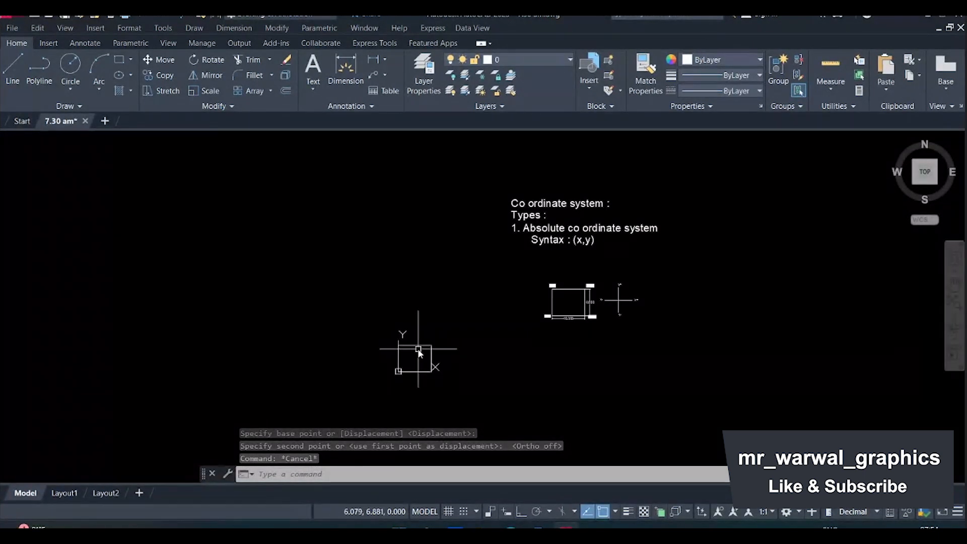
scroll(418, 352, "up", 2)
scroll(416, 352, "up", 2)
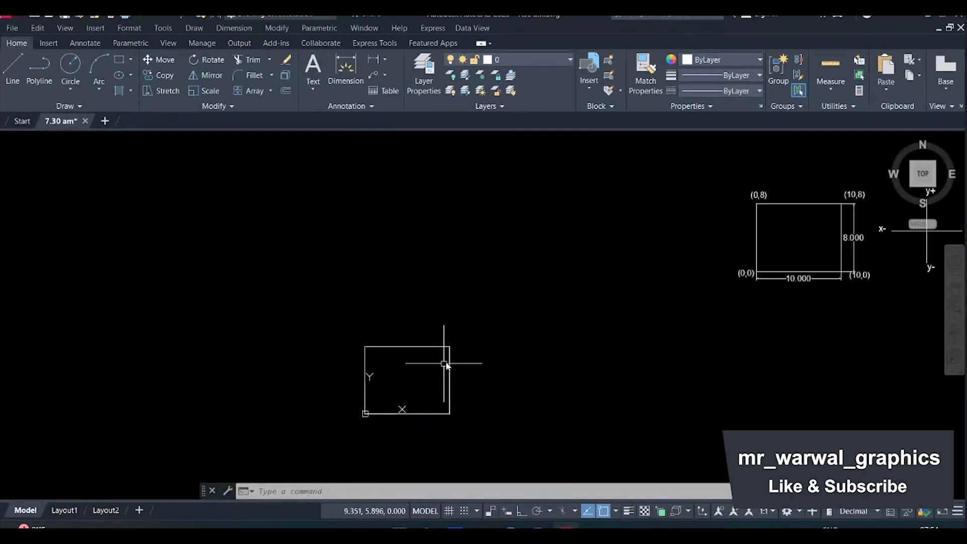
scroll(431, 366, "down", 3)
scroll(491, 333, "up", 1)
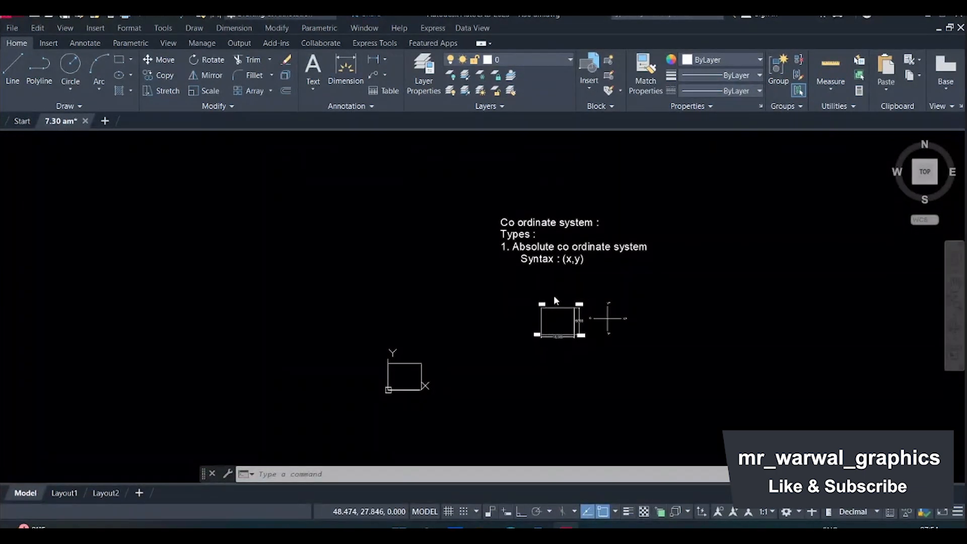
Move the notes, labelled rectangle and axis cross down and closer to the origin rectangle, so both rectangles sit nearly side by side
key("m")
key("Return")
left_click(654, 192)
left_click(518, 346)
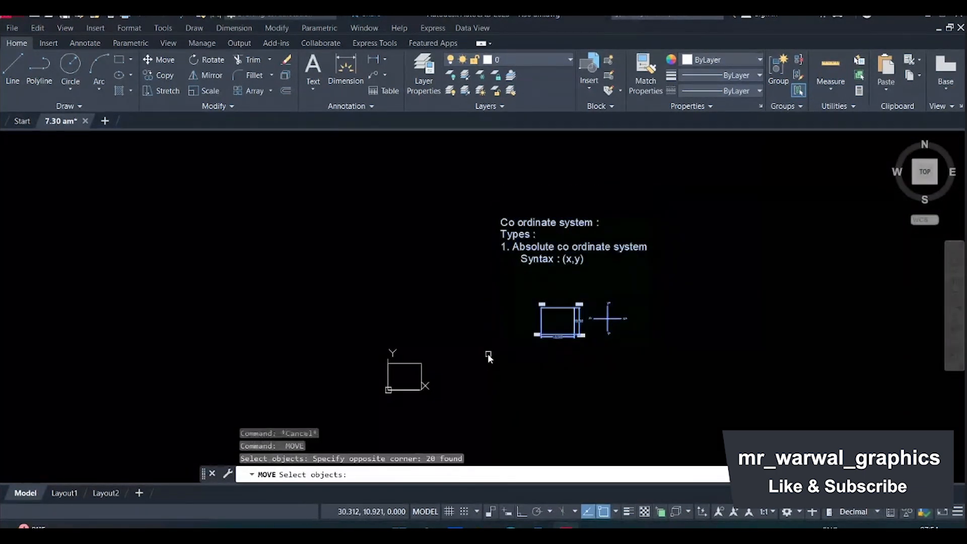
key("Return")
left_click(534, 337)
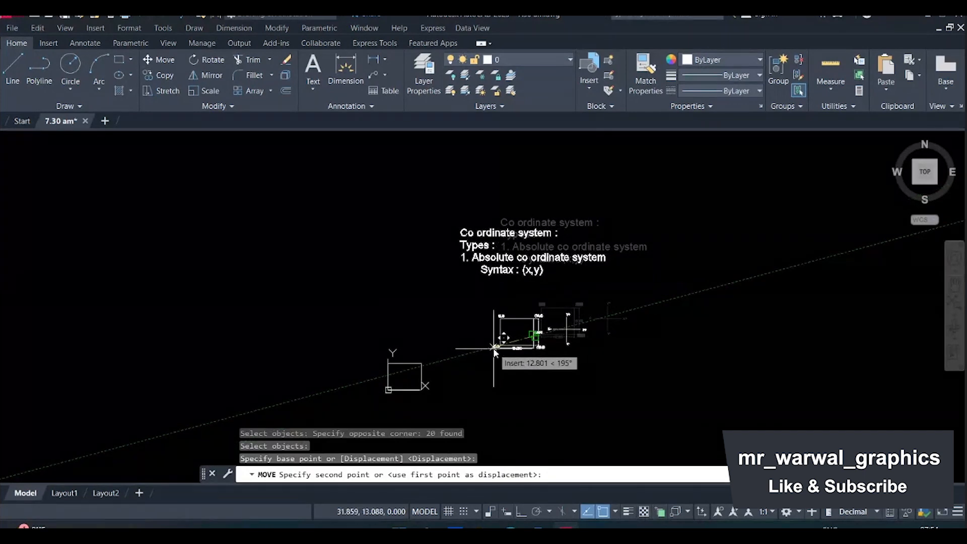
left_click(463, 393)
Add a linear dimension for the origin rectangle's width, placed just below its bottom side
scroll(394, 390, "up", 4)
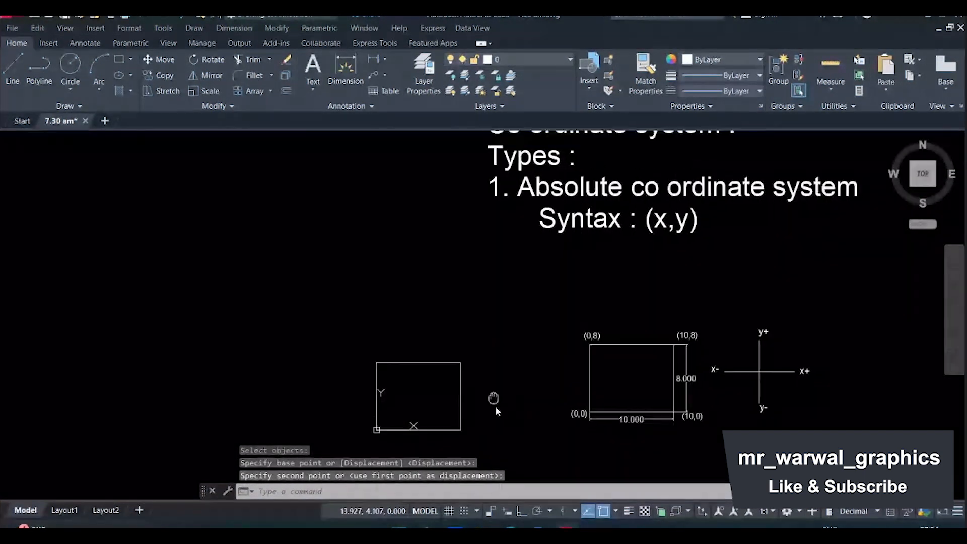
scroll(449, 437, "up", 3)
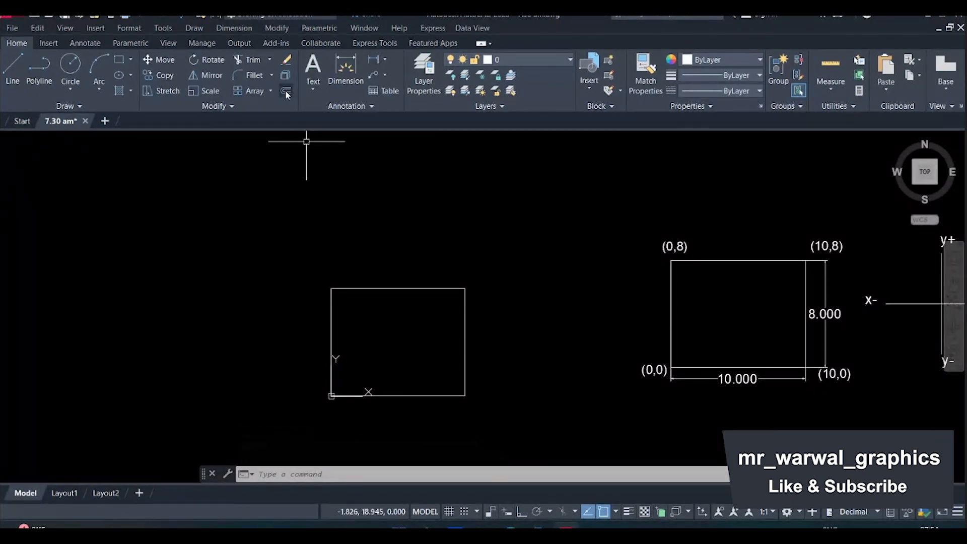
left_click(239, 29)
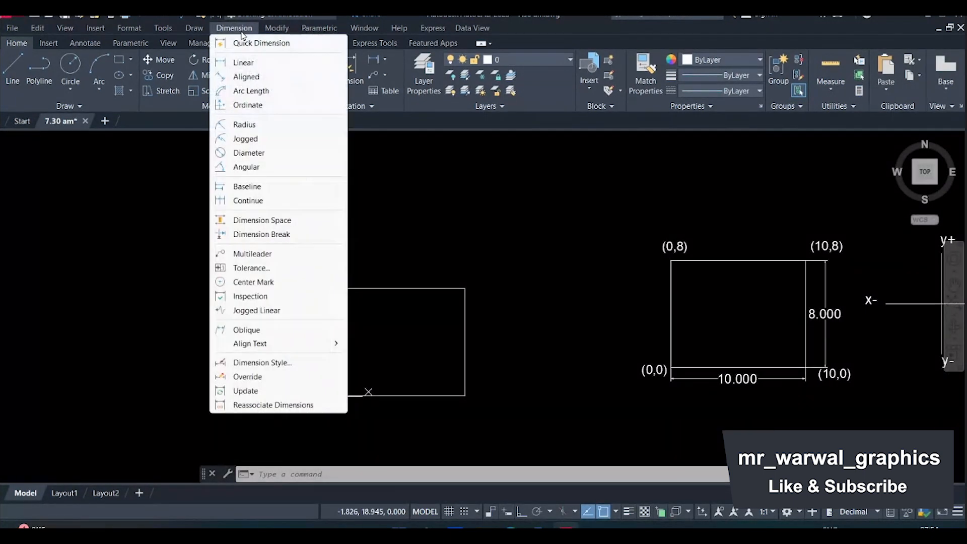
left_click(264, 66)
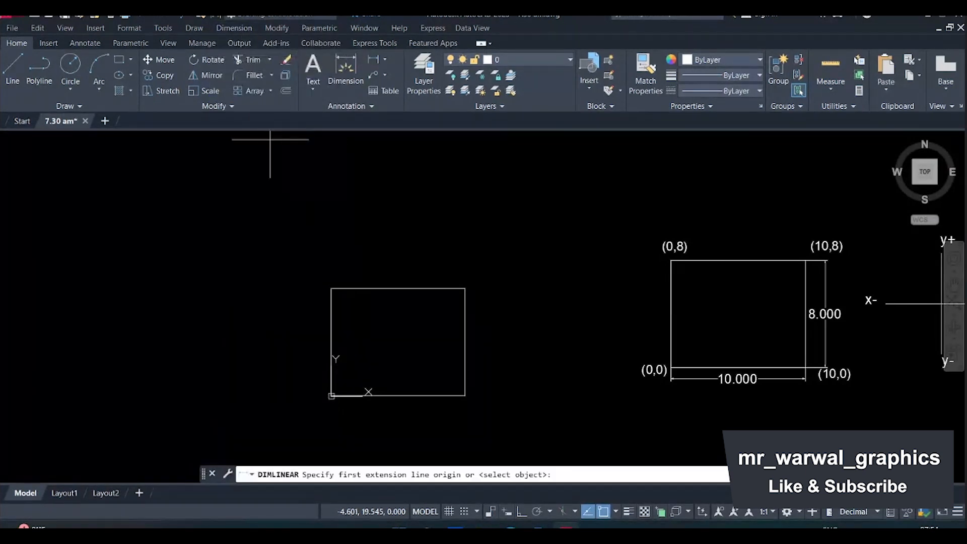
left_click(332, 396)
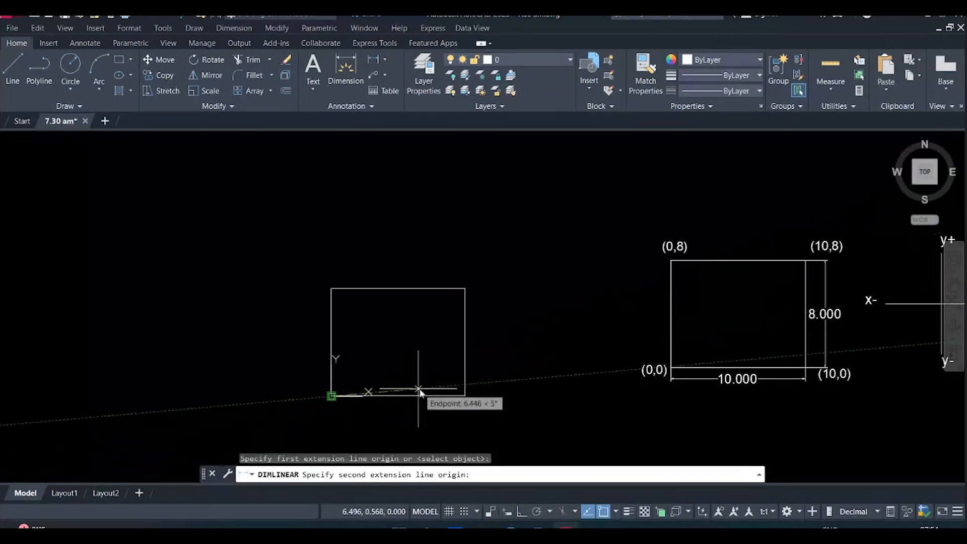
left_click(465, 397)
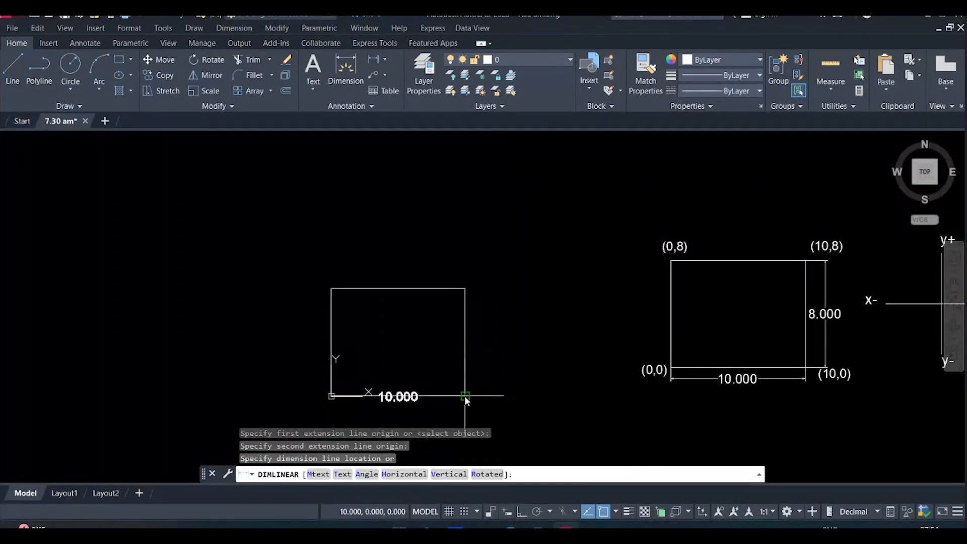
left_click(432, 413)
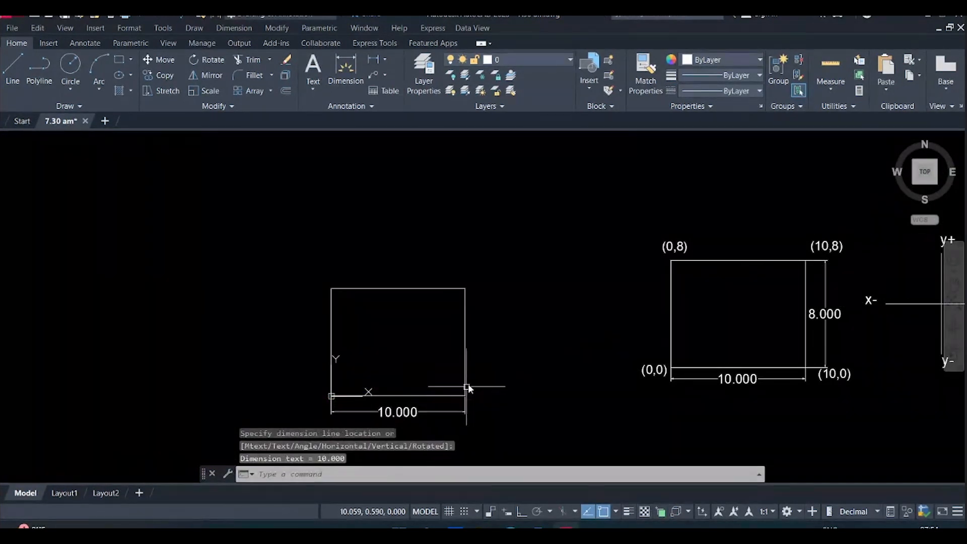
Add a linear dimension for the origin rectangle's height, placed just outside its right side
key("Return")
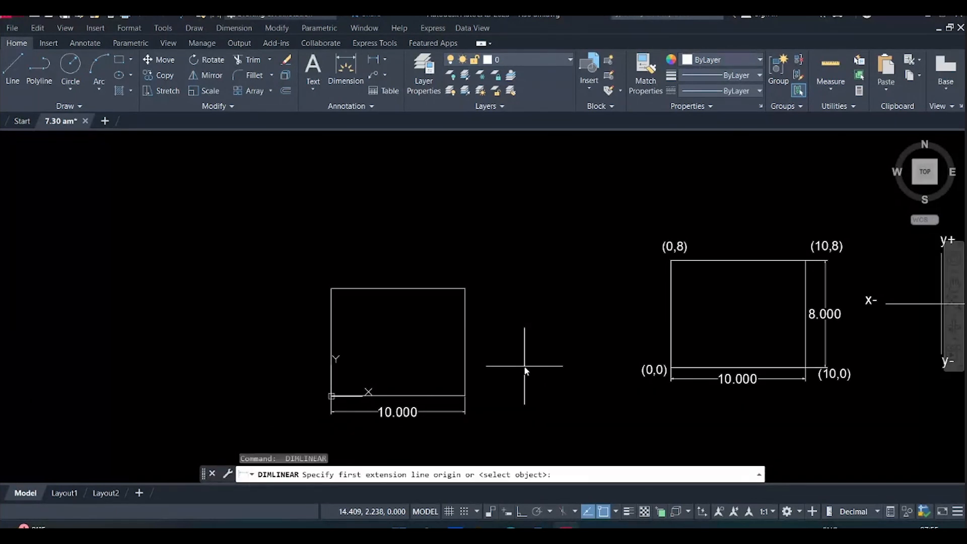
left_click(464, 396)
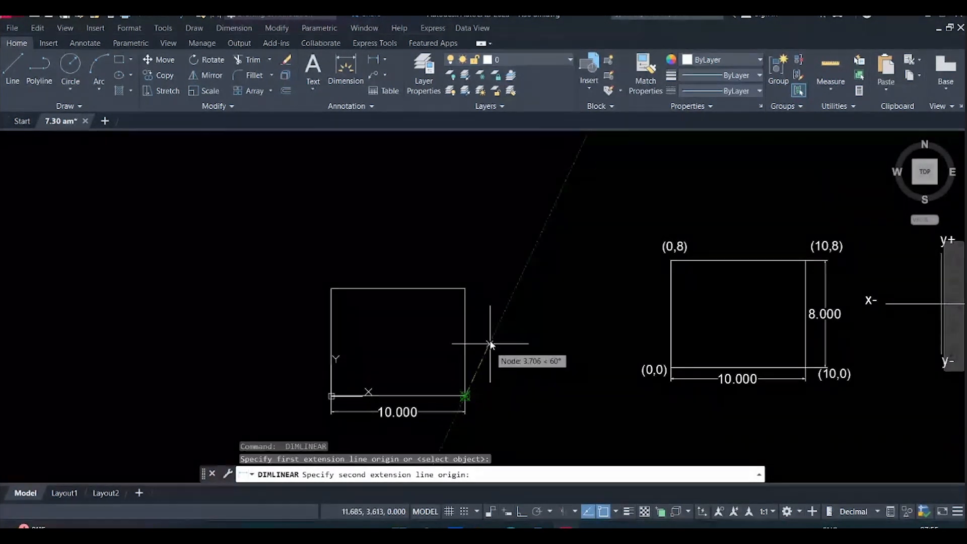
left_click(464, 288)
left_click(493, 306)
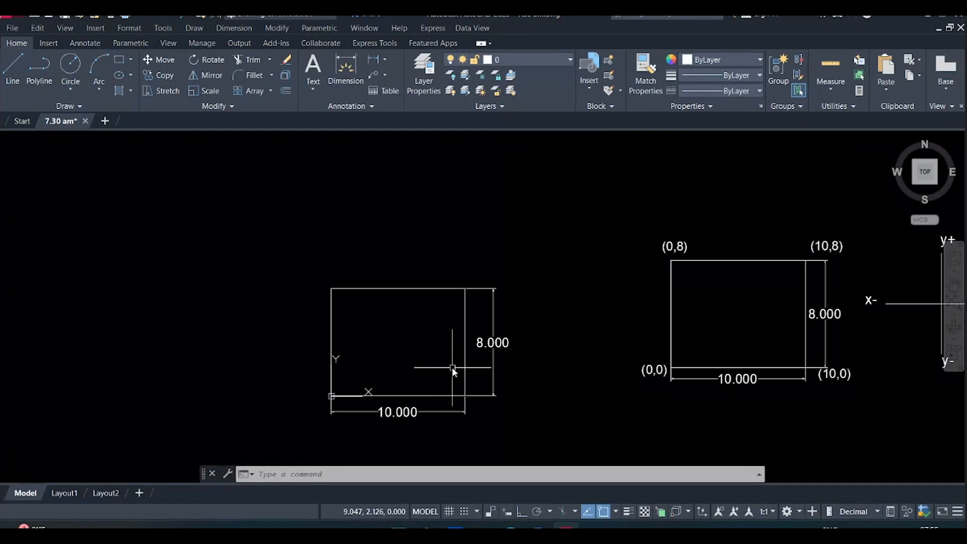
middle_click_drag(553, 352, 336, 372)
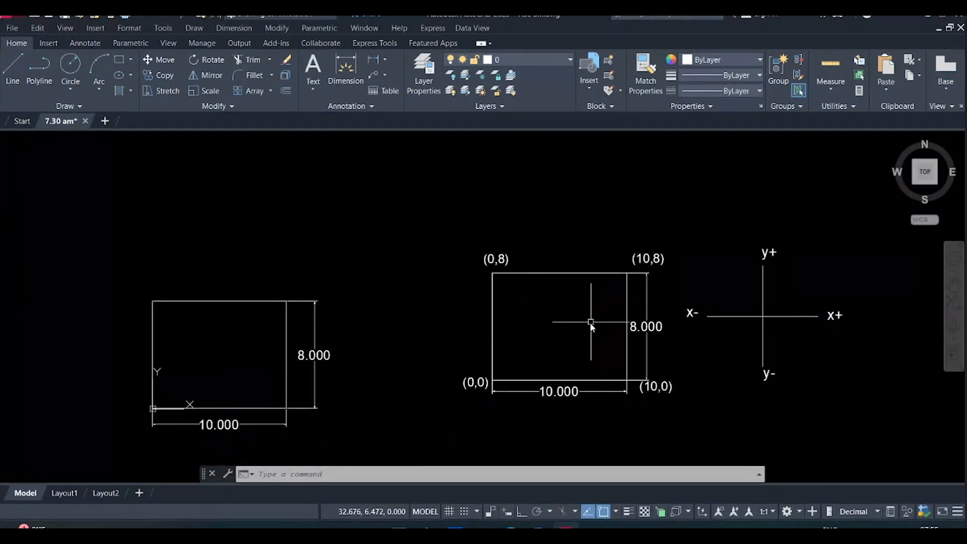
middle_click_drag(590, 324, 533, 368)
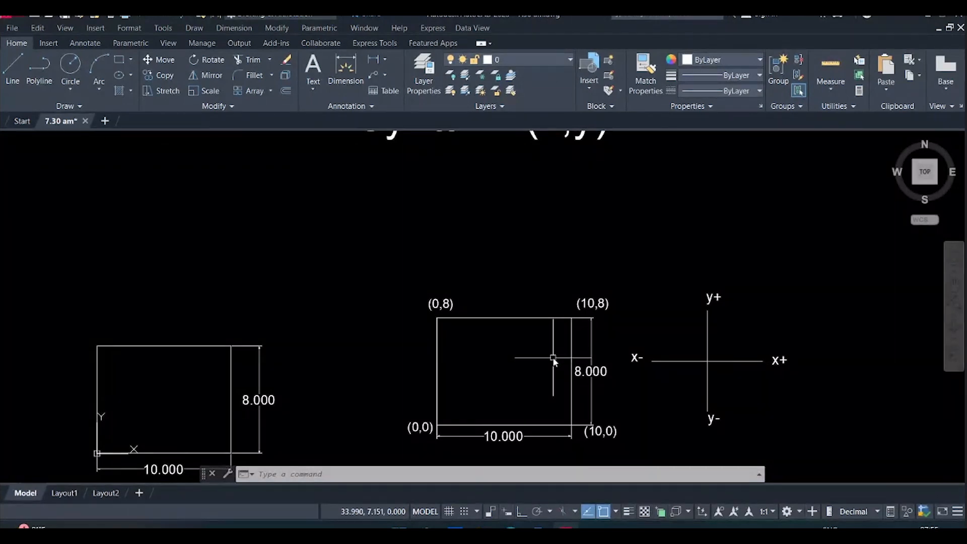